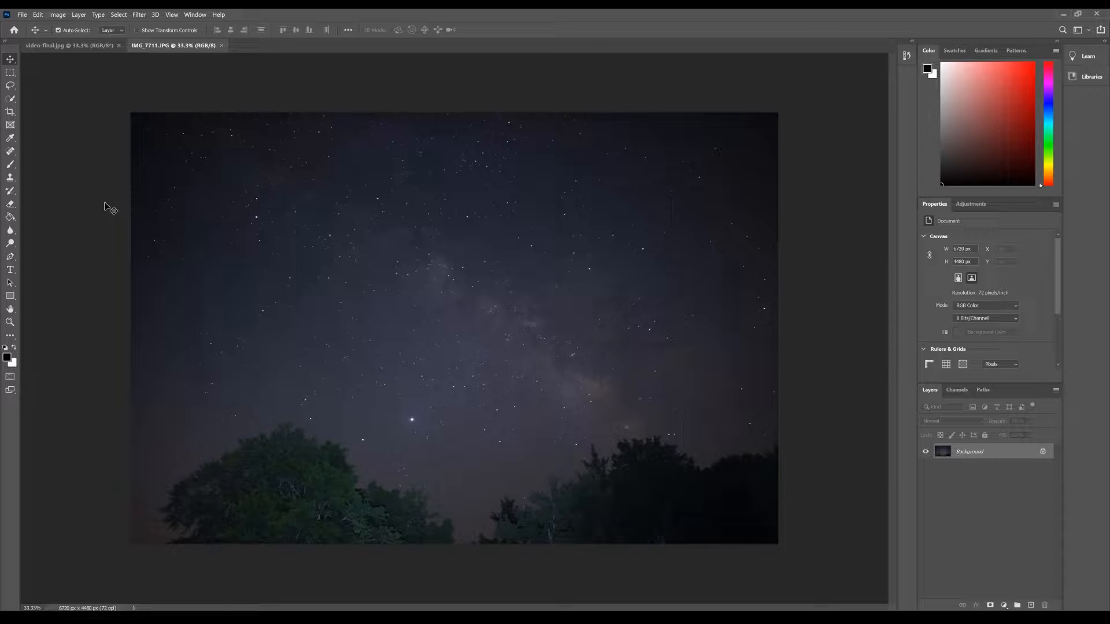
# Compare the finished Milky Way edit in video-final.jpg with the unedited IMG_7711.JPG
pyautogui.click(96, 48)
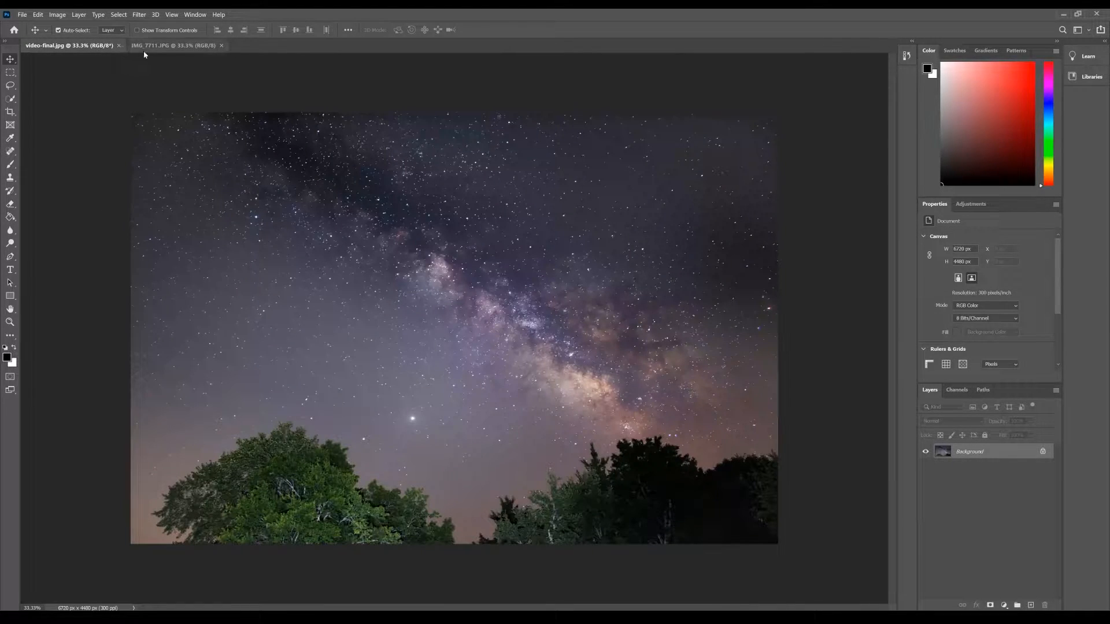
pyautogui.click(173, 46)
pyautogui.click(86, 47)
pyautogui.click(199, 47)
pyautogui.press('w')
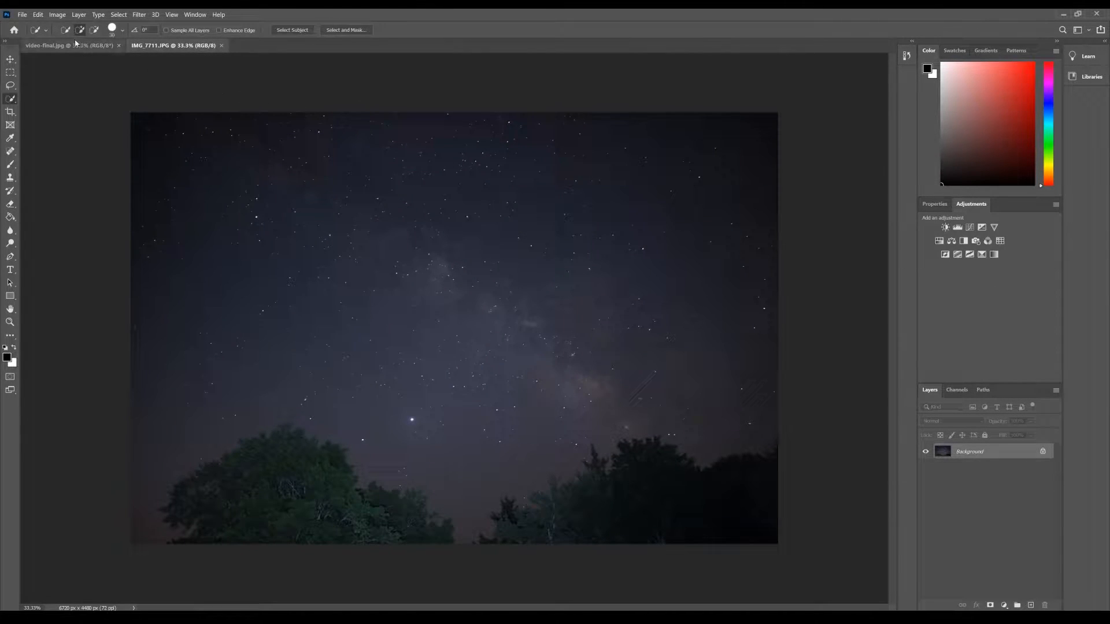
# Open the raw photo IMG_7711 from the Milky Way Hugo Lake - 7.8 folder, using the Camera Raw format
pyautogui.click(22, 15)
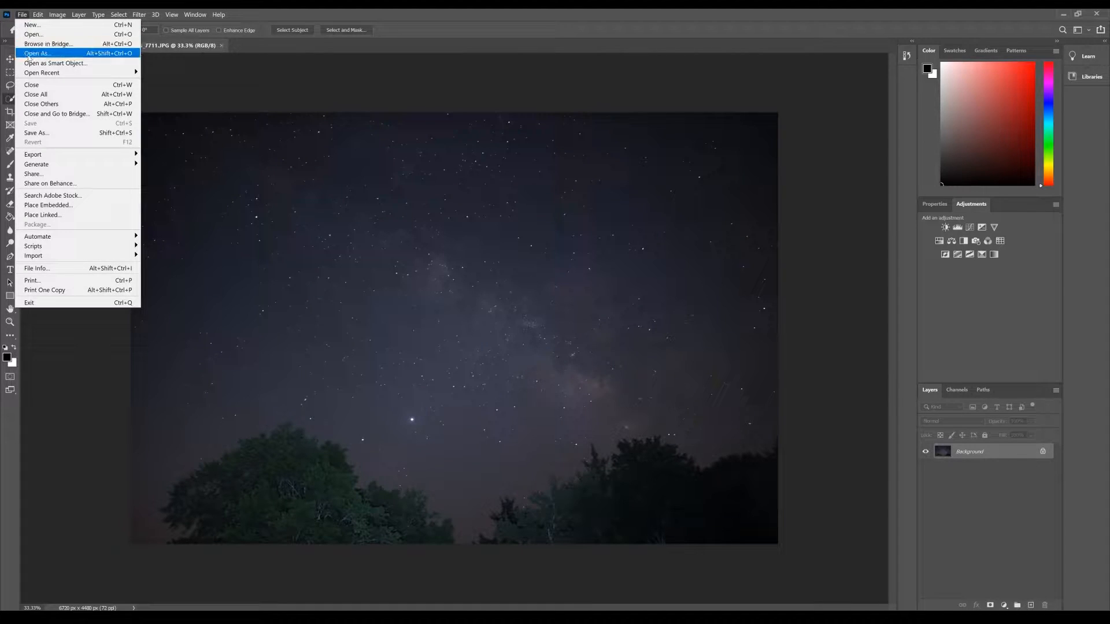
pyautogui.click(32, 34)
pyautogui.click(136, 203)
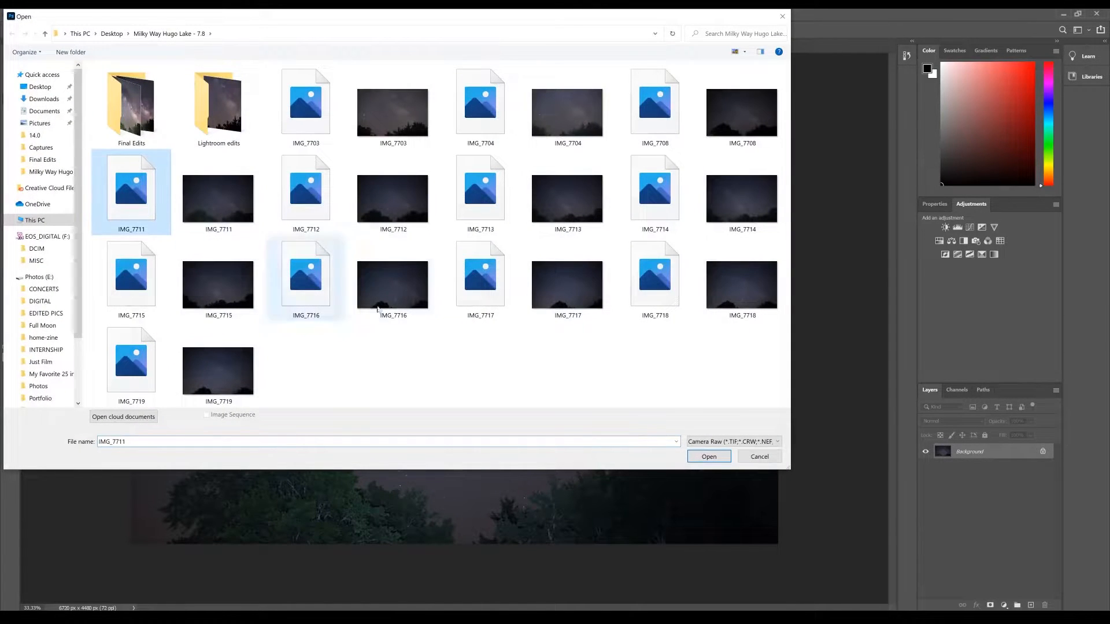
pyautogui.click(742, 442)
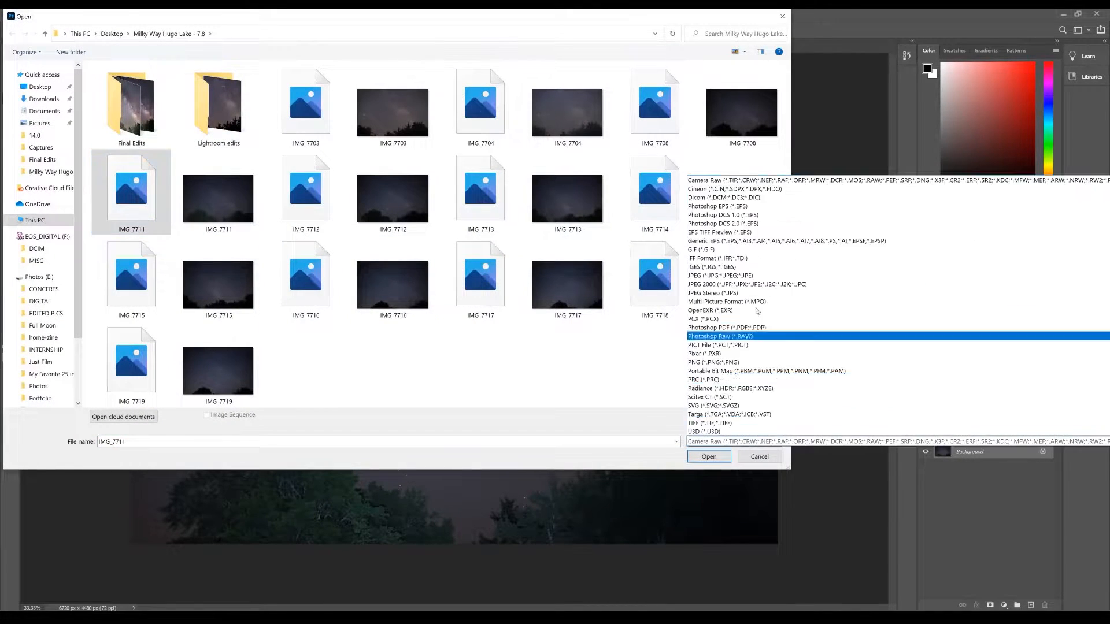
pyautogui.click(743, 182)
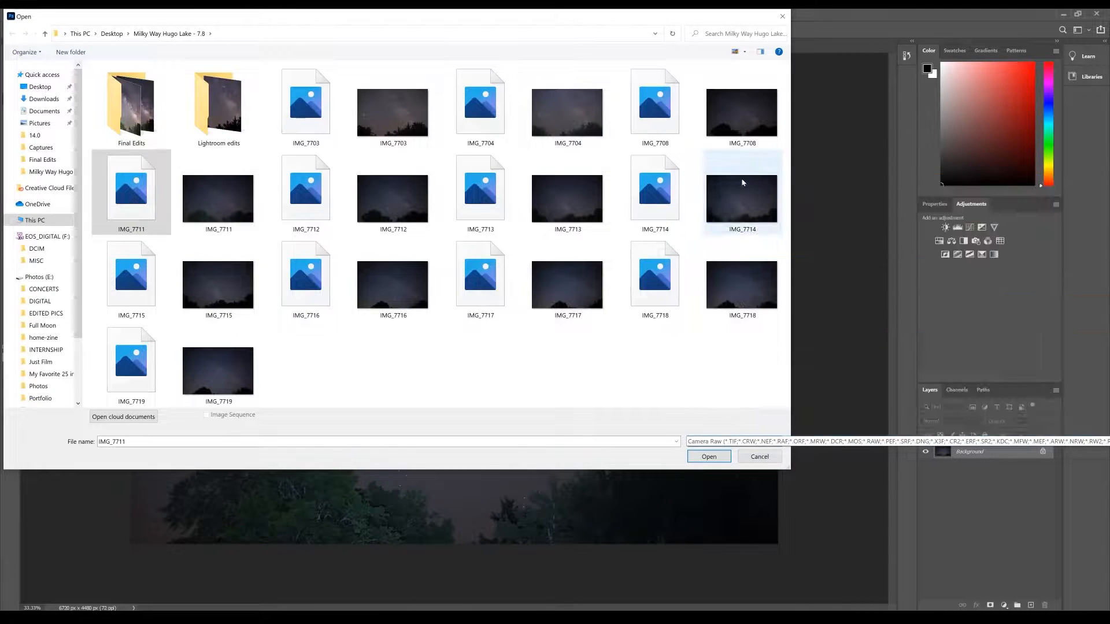
pyautogui.click(709, 457)
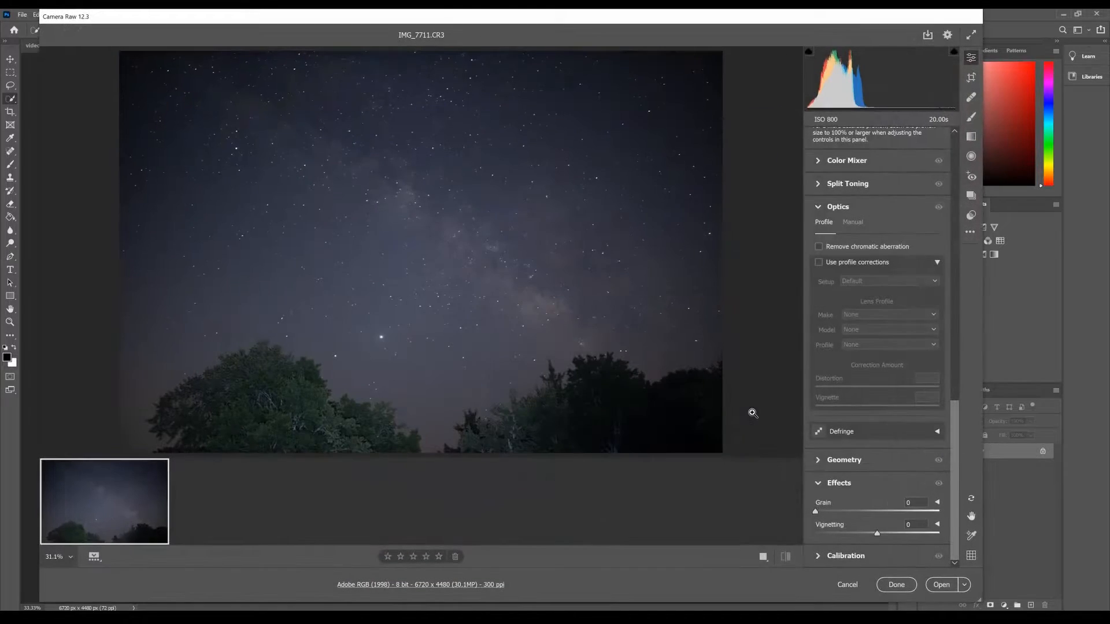
# Set the raw photo's exposure to +0.85, temperature to 4500 and tint to +10
pyautogui.scroll(10, 868, 242)
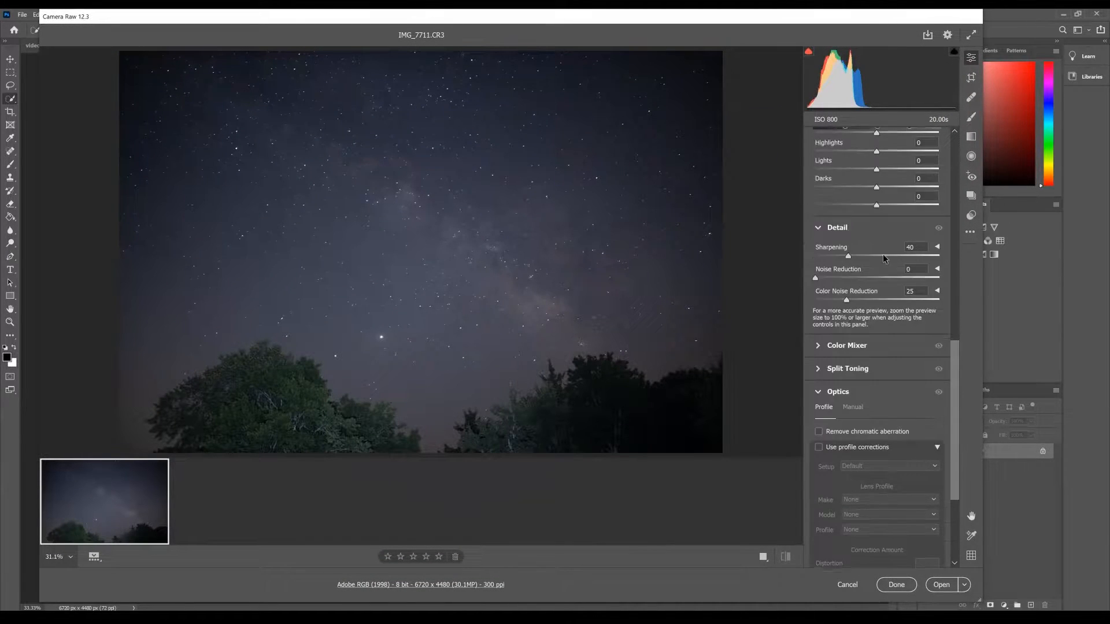
pyautogui.scroll(4, 859, 224)
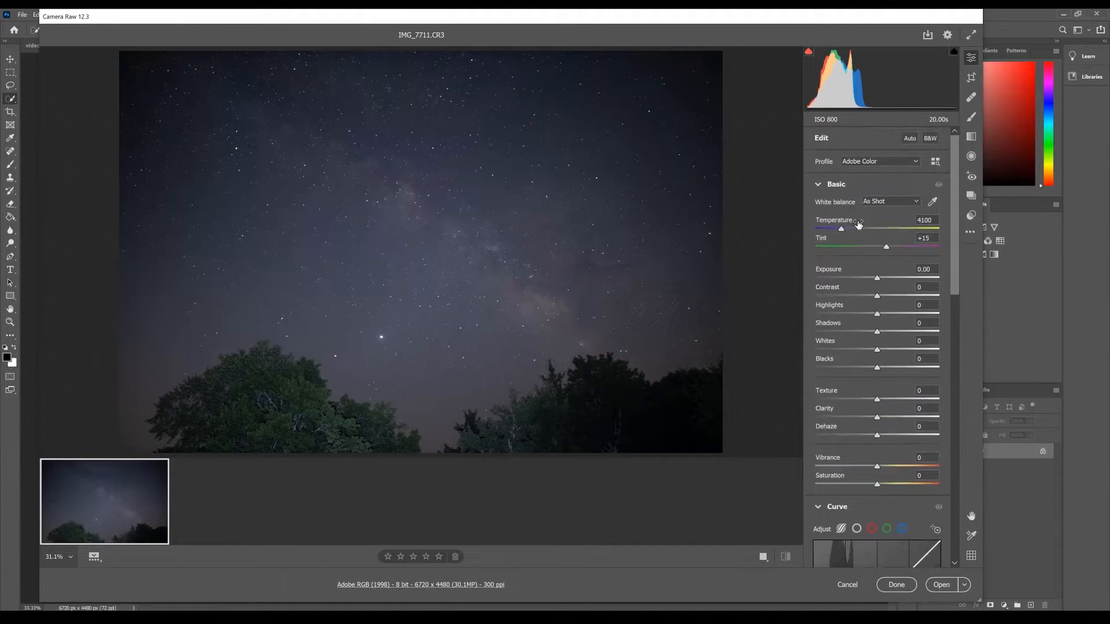
pyautogui.moveTo(877, 279); pyautogui.dragTo(887, 281)
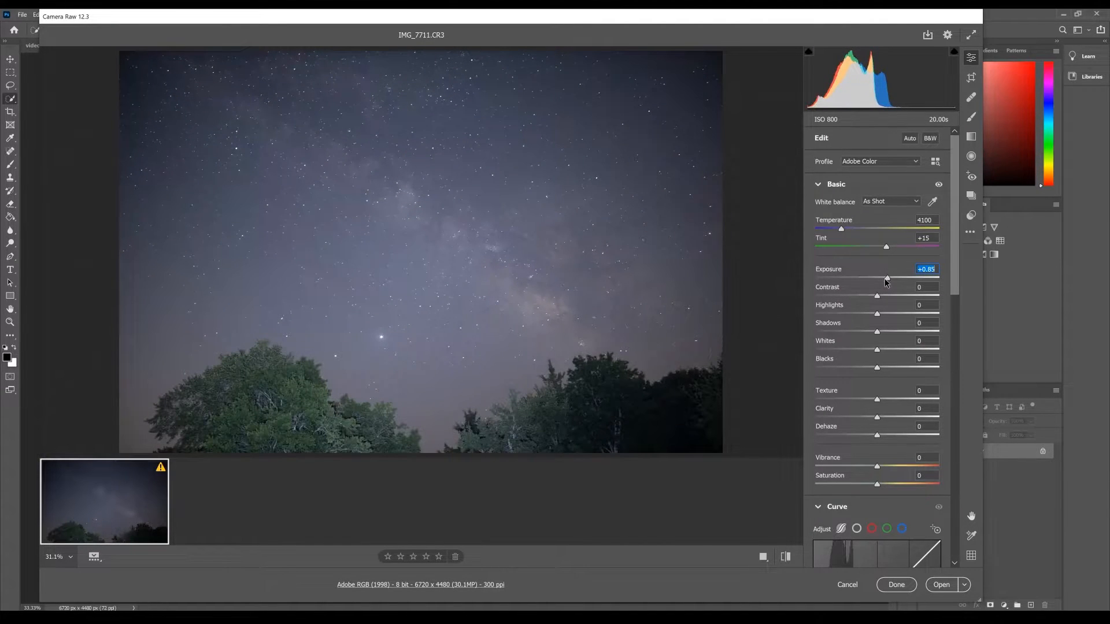
pyautogui.moveTo(845, 236); pyautogui.dragTo(845, 231)
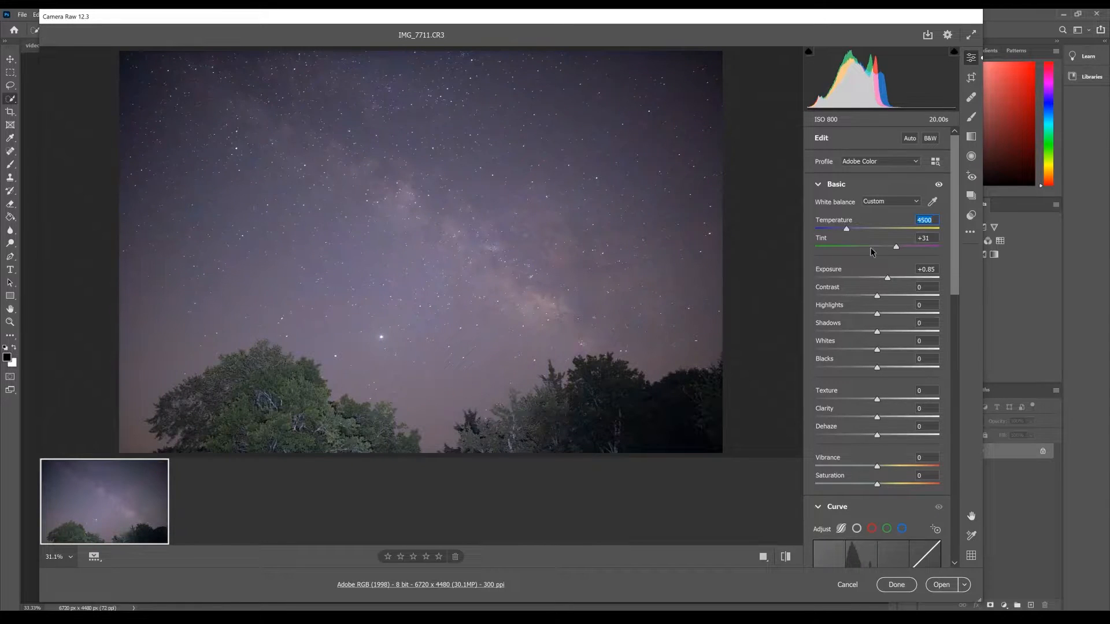
pyautogui.click(895, 248)
pyautogui.moveTo(894, 246); pyautogui.dragTo(883, 250)
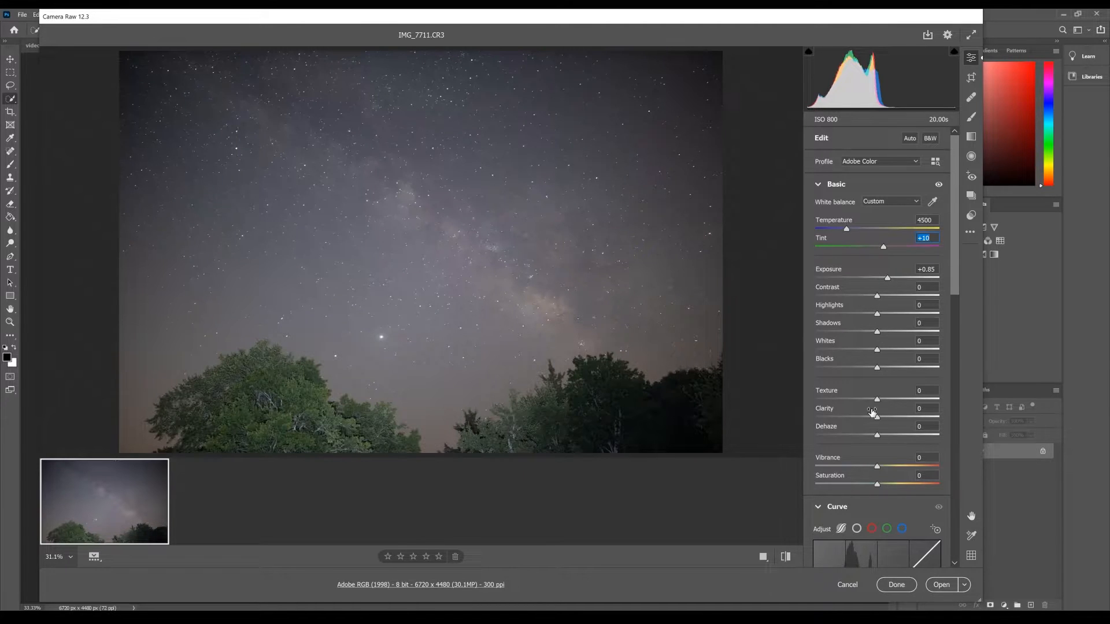
# Shape the parametric tone curve into an S with Darks at -27 and Lights at +26, comparing it with and without the curve
pyautogui.scroll(-5, 867, 404)
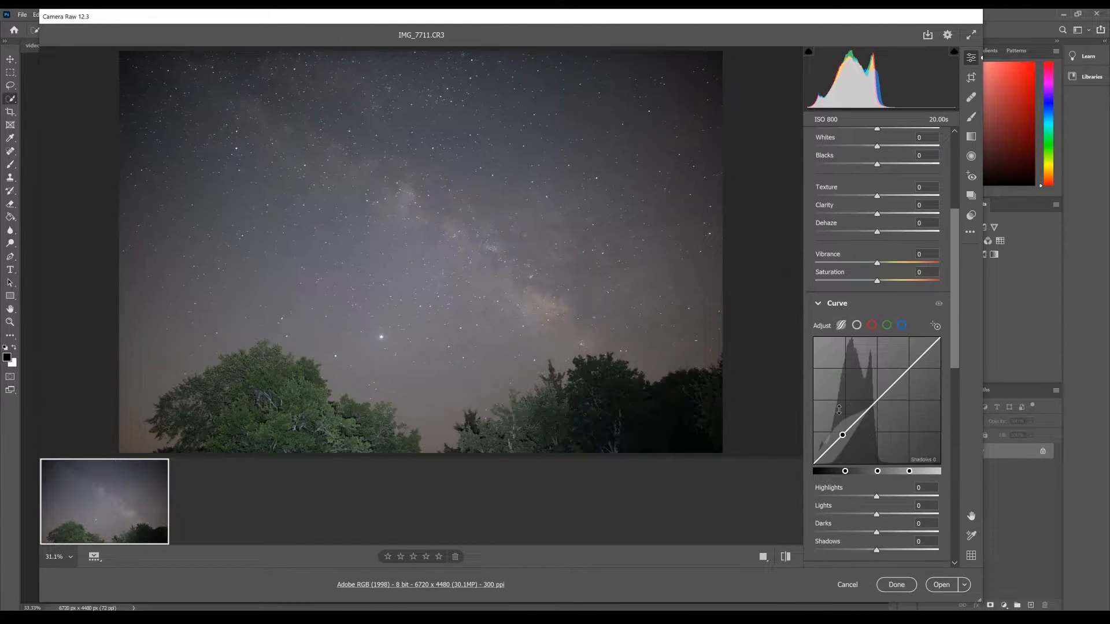
pyautogui.moveTo(847, 408); pyautogui.dragTo(848, 434)
pyautogui.moveTo(899, 394); pyautogui.dragTo(901, 370)
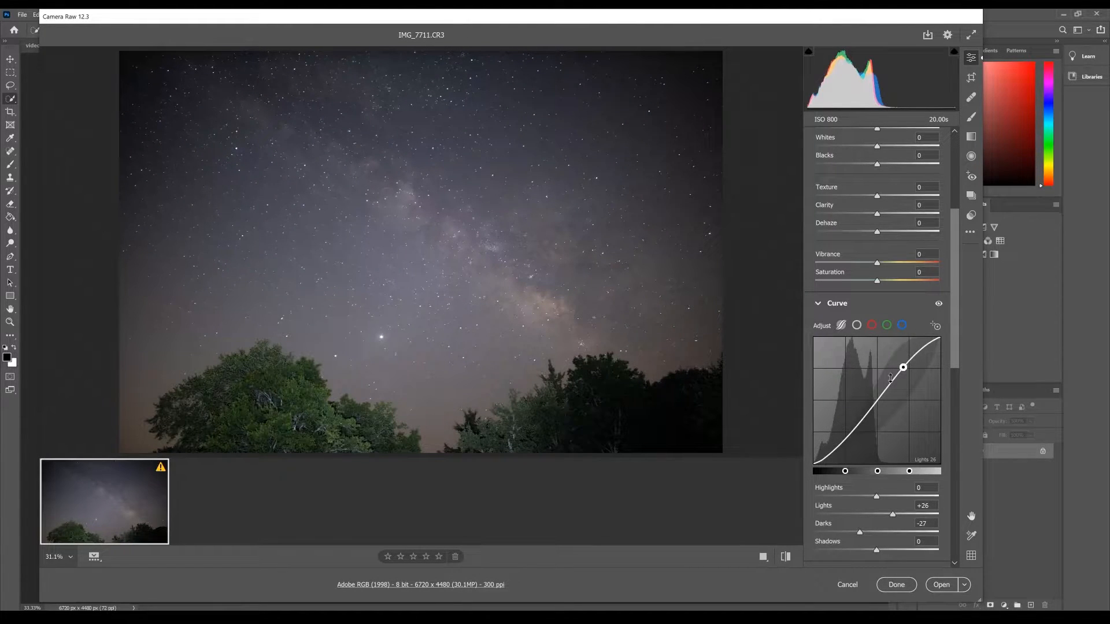
pyautogui.click(943, 309)
pyautogui.click(942, 310)
pyautogui.click(942, 309)
pyautogui.click(942, 310)
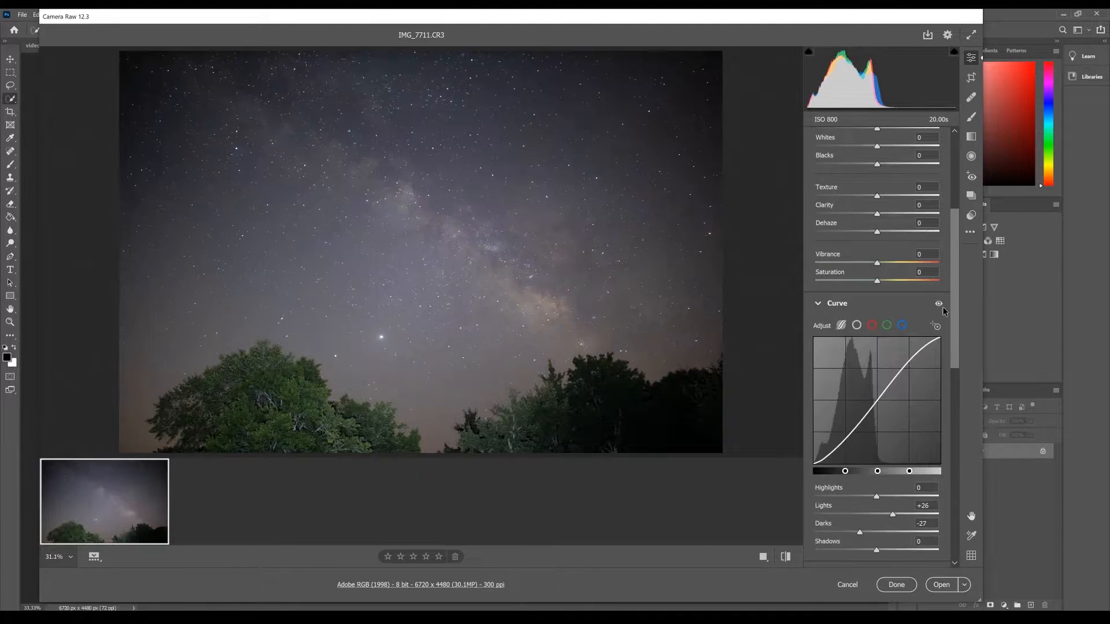
# Set noise reduction to 76 while inspecting the stars up close, and check the result on the whole photo
pyautogui.scroll(-6, 926, 401)
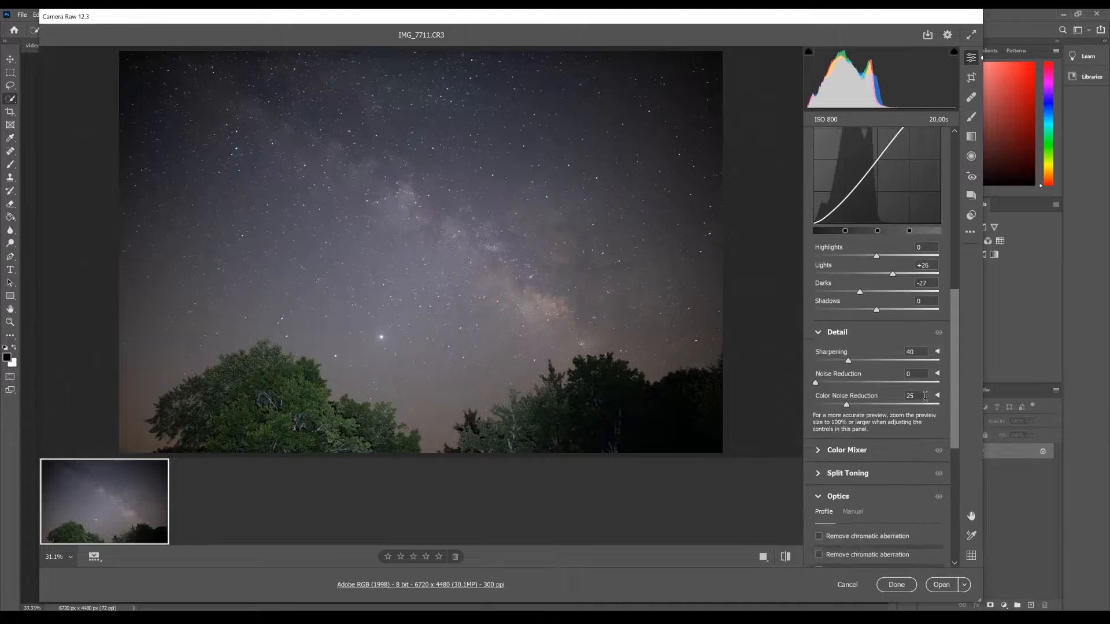
pyautogui.scroll(-2, 925, 401)
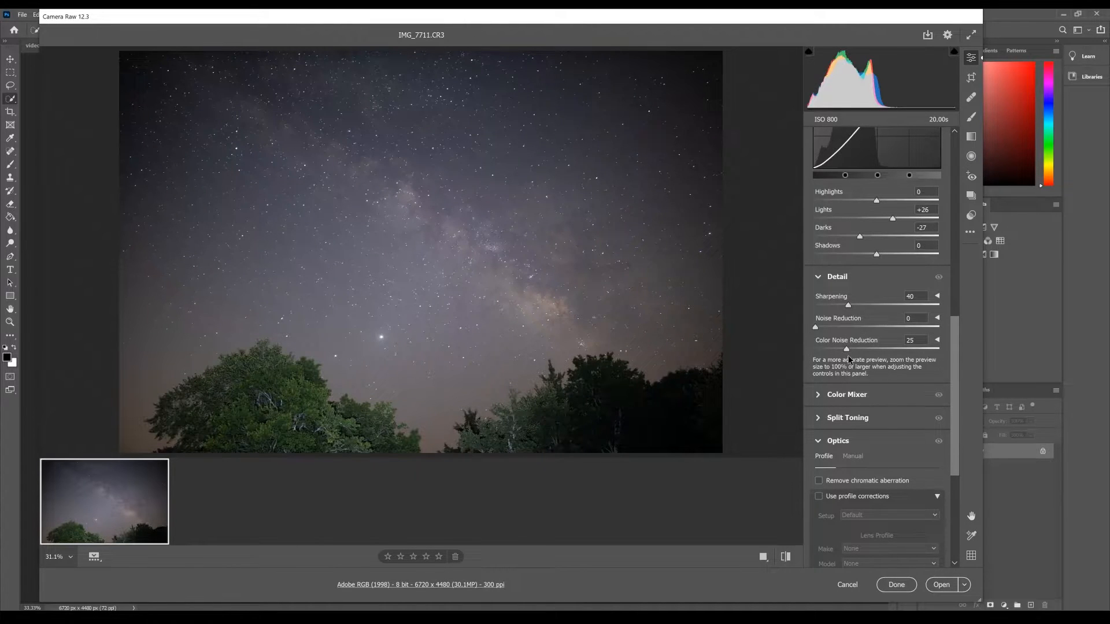
pyautogui.moveTo(394, 288); pyautogui.dragTo(548, 286)
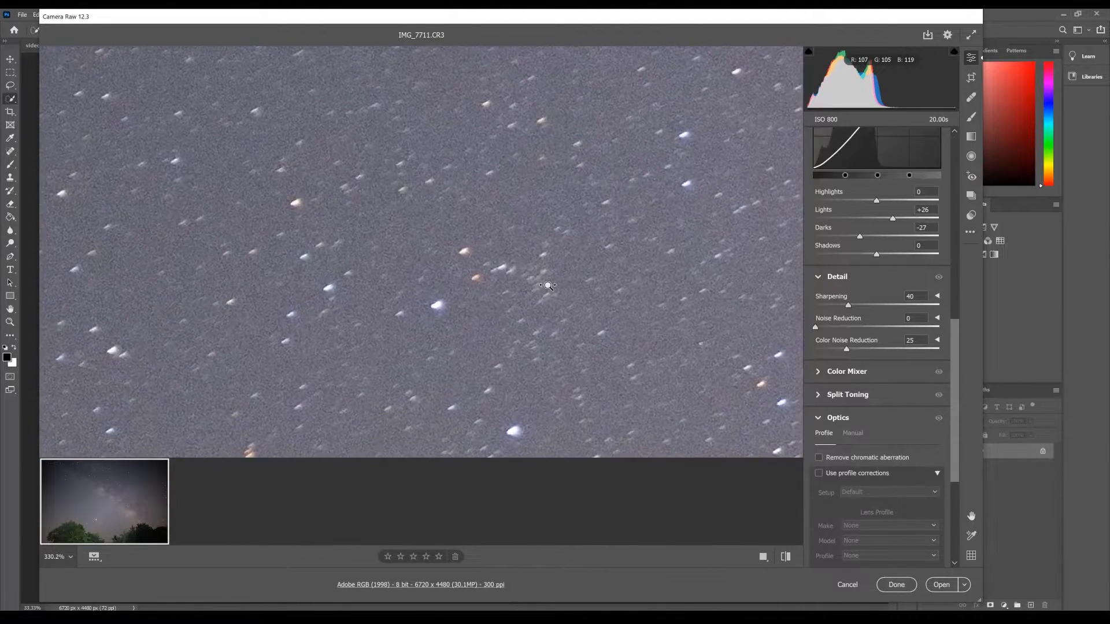
pyautogui.moveTo(816, 327); pyautogui.dragTo(911, 332)
pyautogui.moveTo(746, 357); pyautogui.dragTo(540, 365)
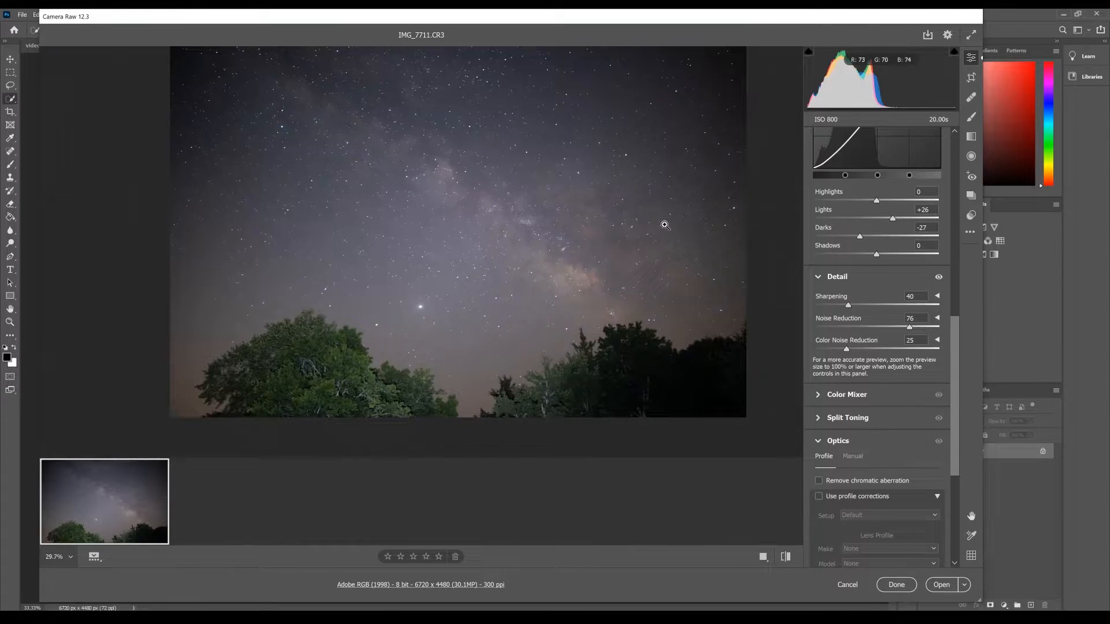
pyautogui.press('space')
pyautogui.moveTo(663, 223); pyautogui.dragTo(664, 256)
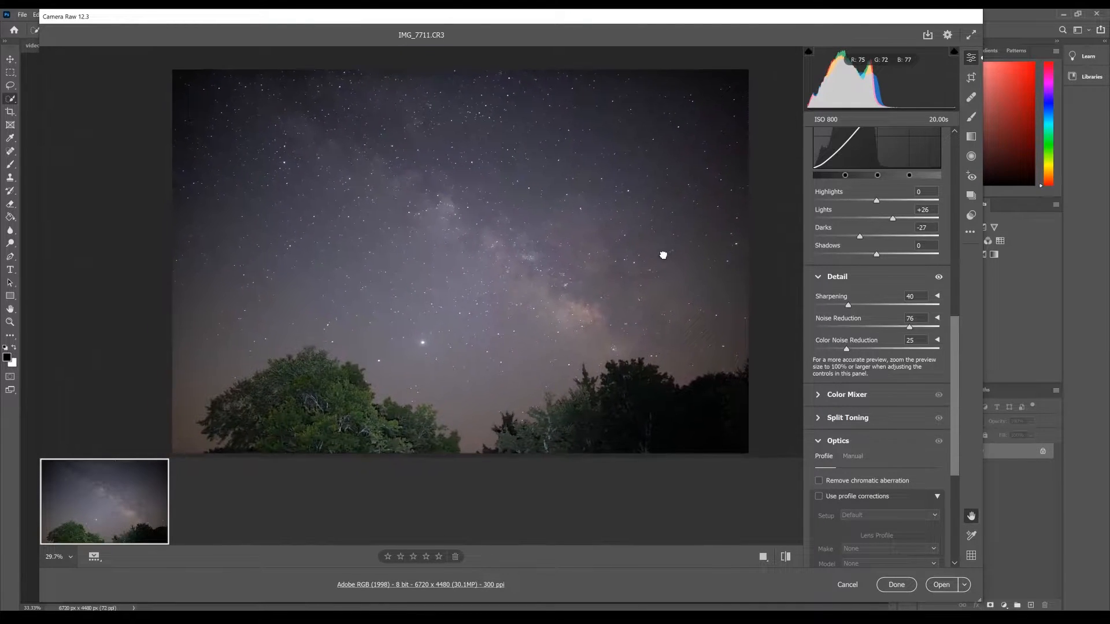
# Enable lens profile corrections with a Custom setup, choosing the make Rokinon and the 24mm f/1.4 ED AS UMC model
pyautogui.scroll(-5, 894, 459)
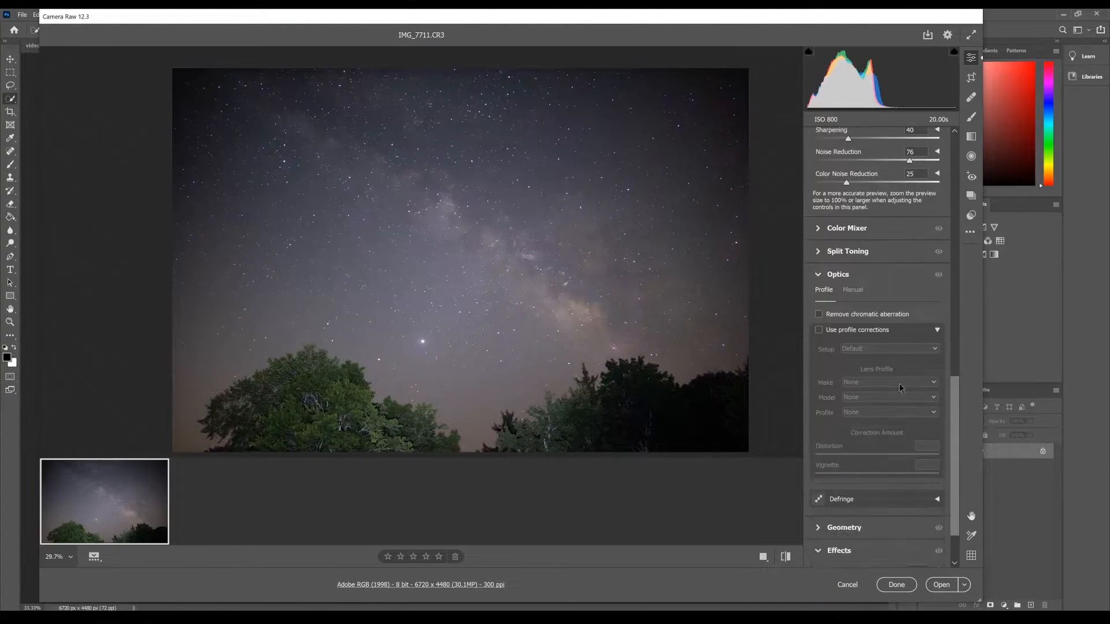
pyautogui.click(819, 330)
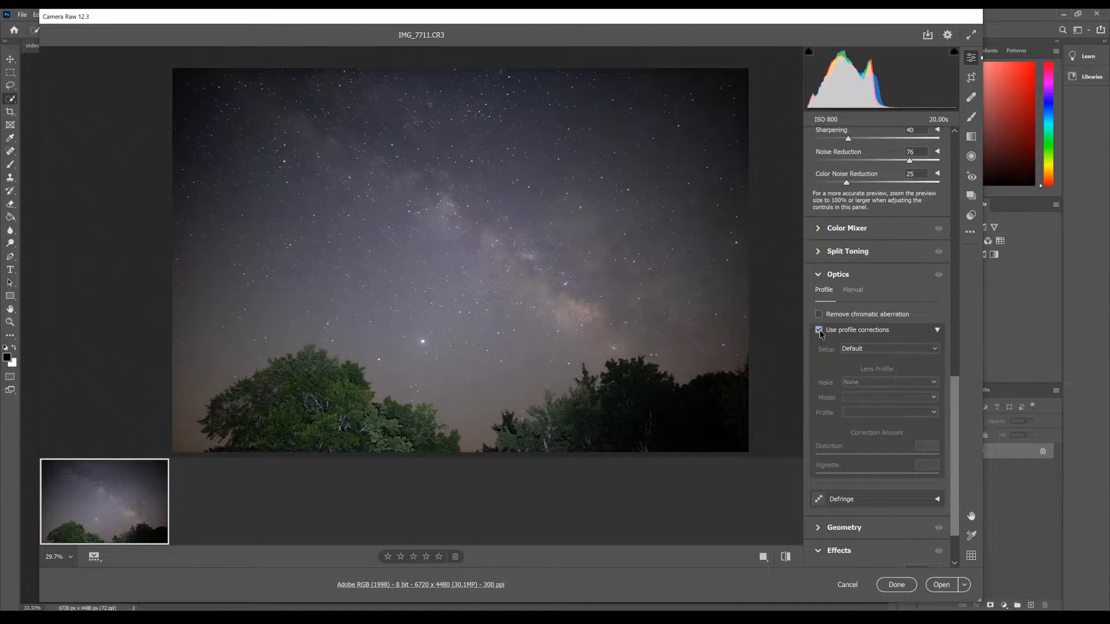
pyautogui.click(921, 350)
pyautogui.click(876, 376)
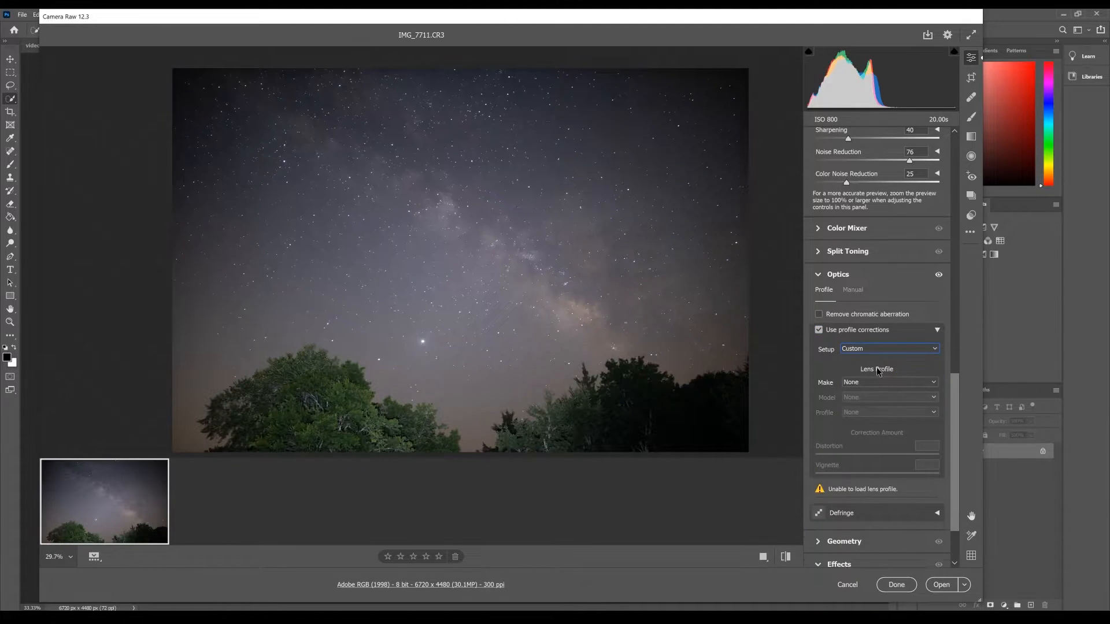
pyautogui.click(875, 379)
pyautogui.scroll(-2, 889, 317)
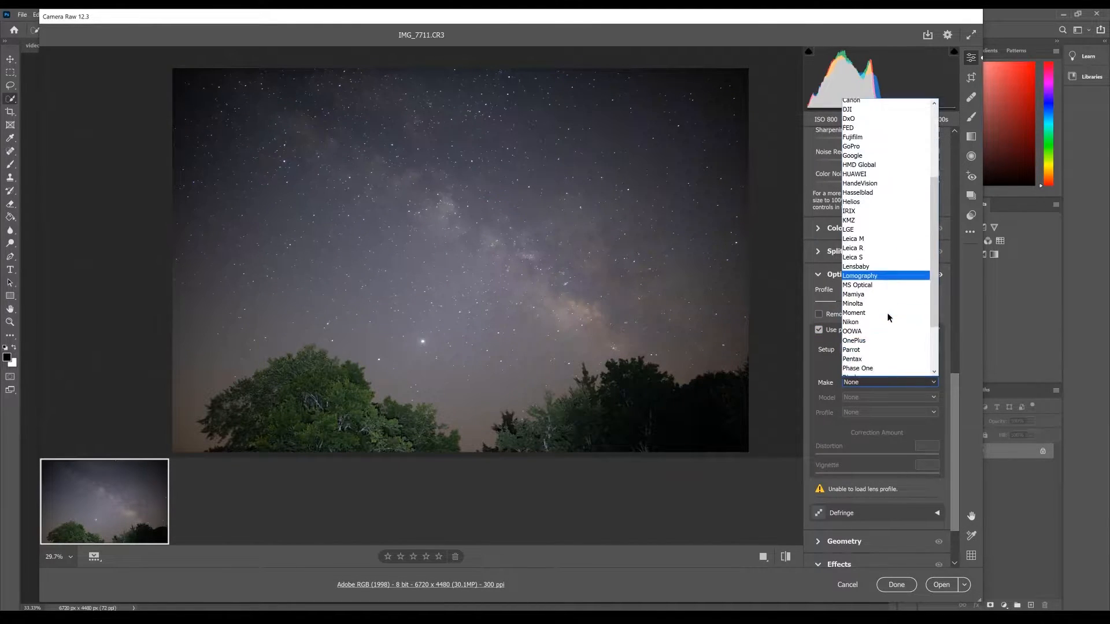
pyautogui.scroll(-6, 890, 318)
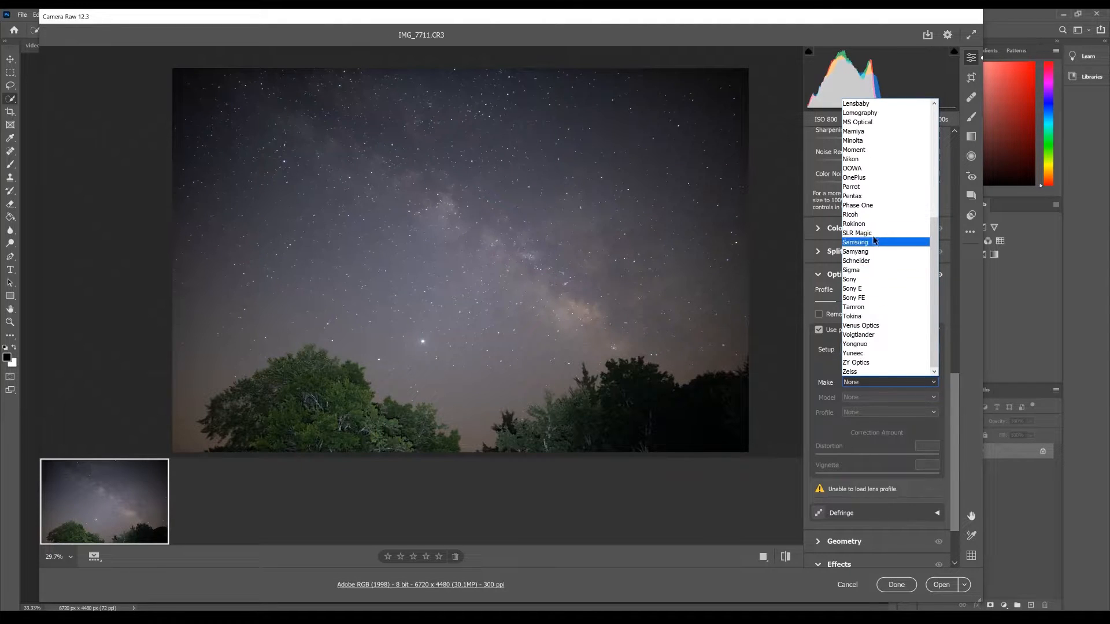
pyautogui.click(872, 224)
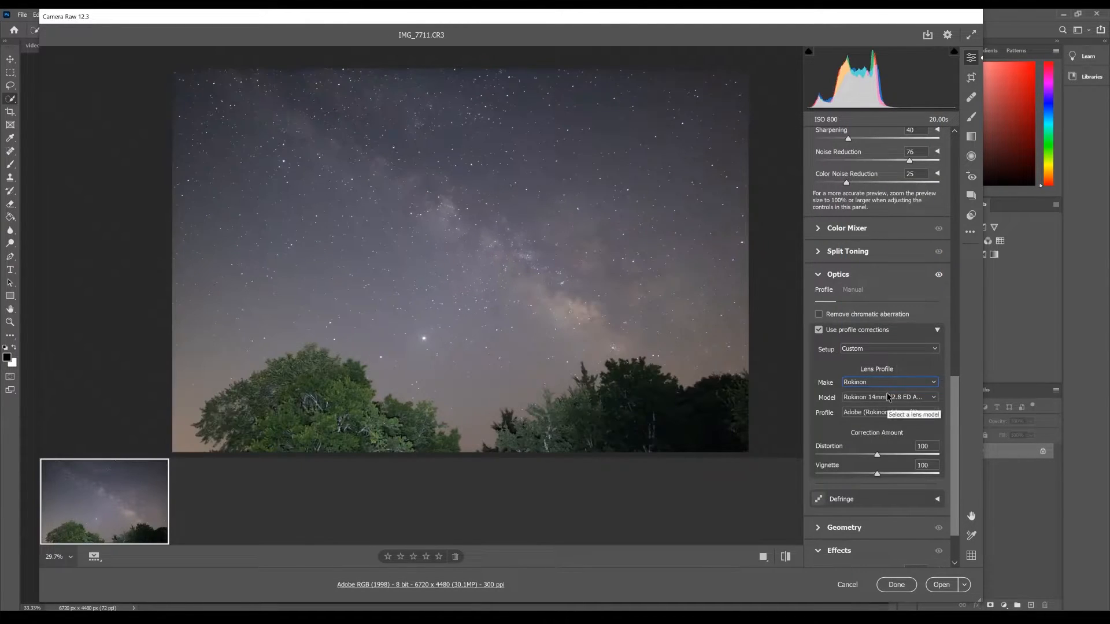
pyautogui.click(888, 396)
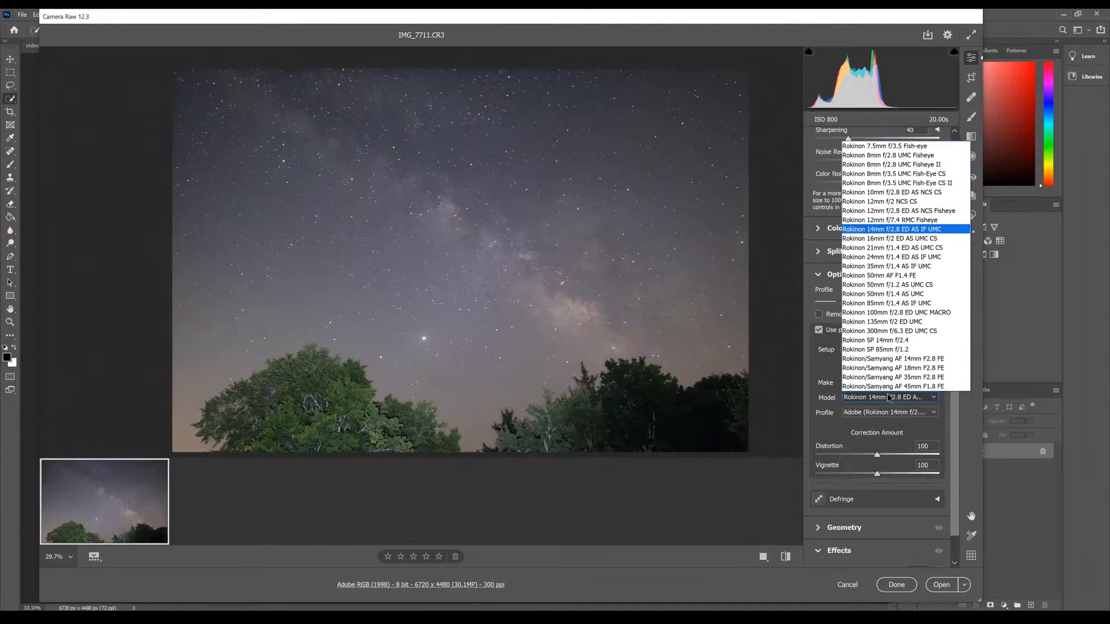
pyautogui.click(903, 257)
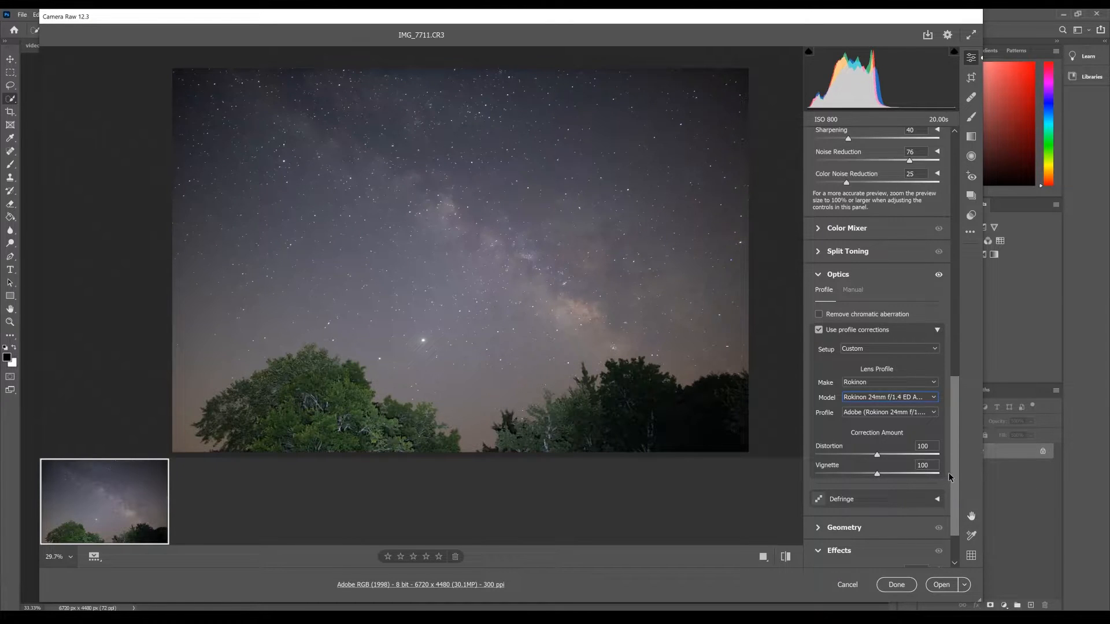
# Set the lens profile's vignette correction to 200 and the effects vignetting to +3
pyautogui.moveTo(928, 471); pyautogui.dragTo(946, 473)
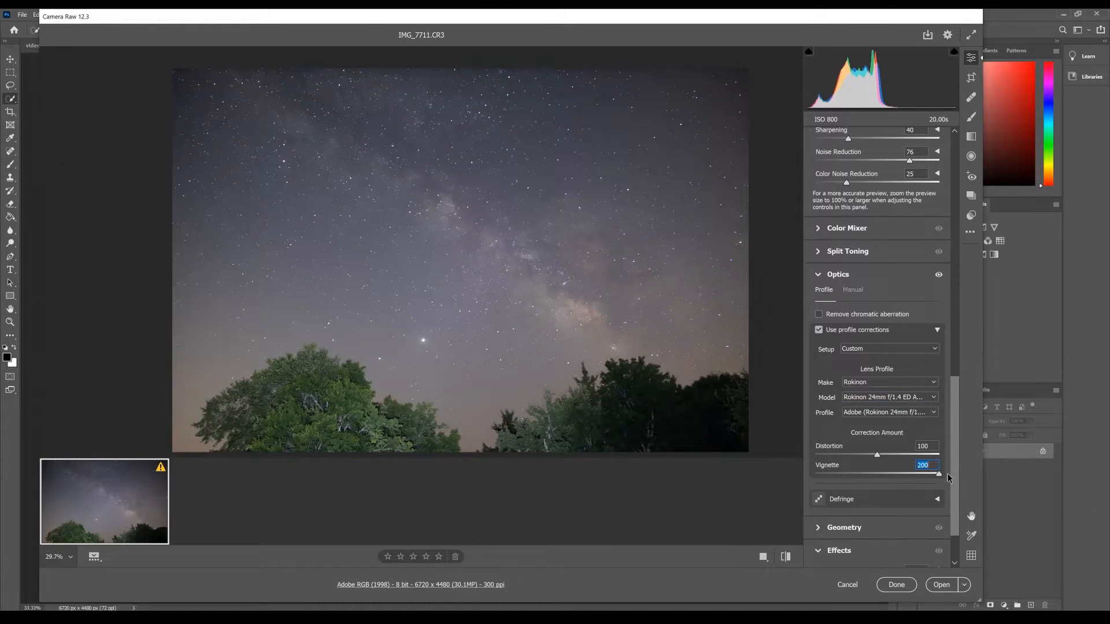
pyautogui.scroll(-1, 944, 427)
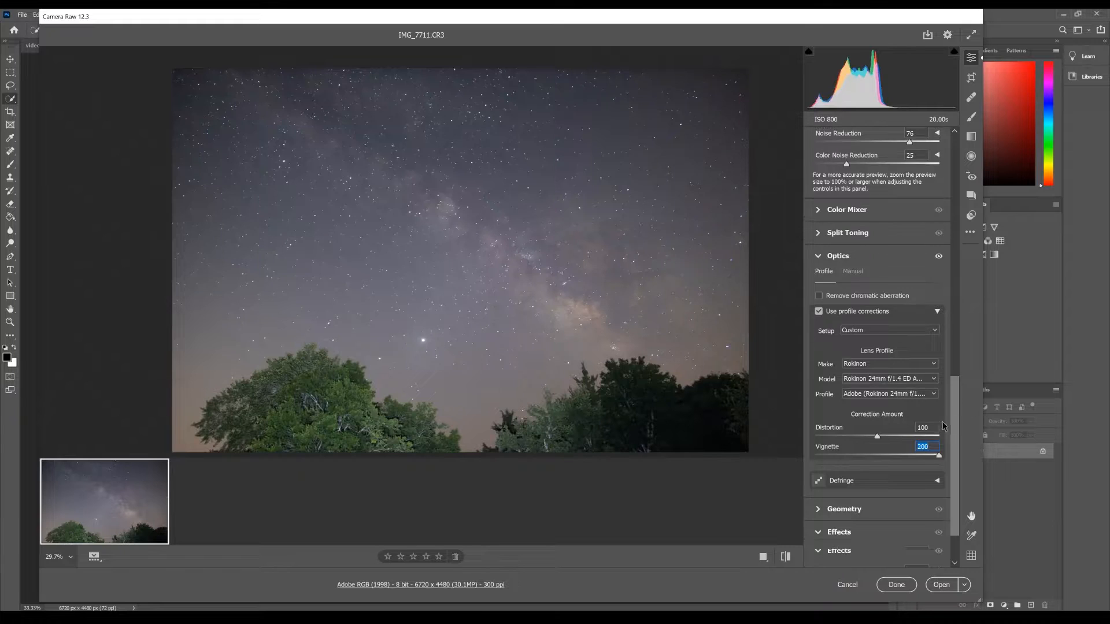
pyautogui.scroll(-1, 939, 428)
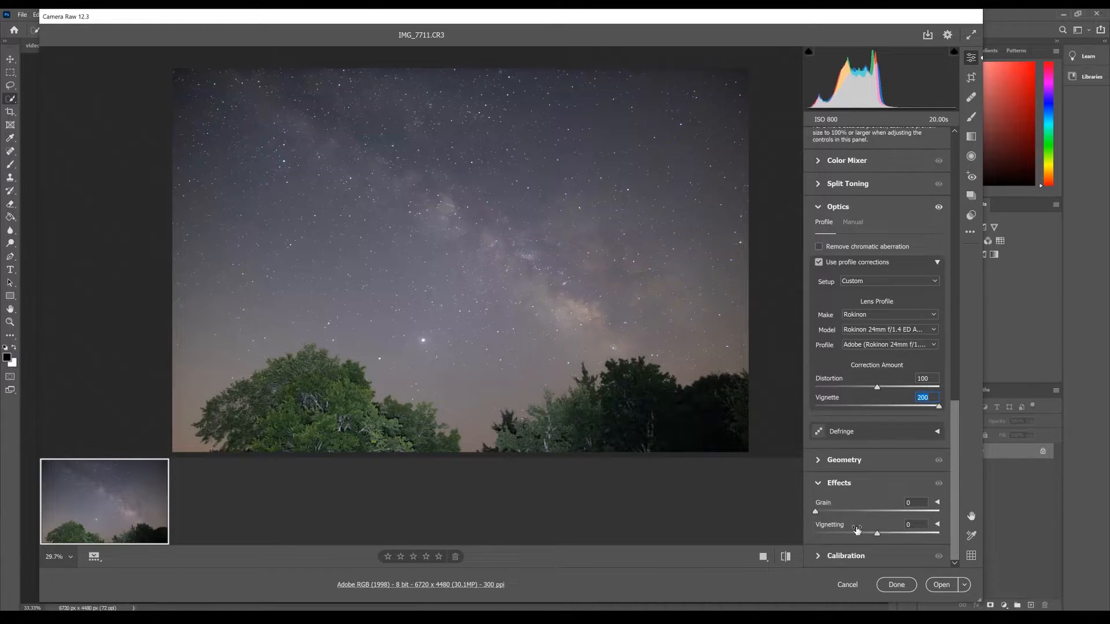
pyautogui.moveTo(878, 532); pyautogui.dragTo(879, 531)
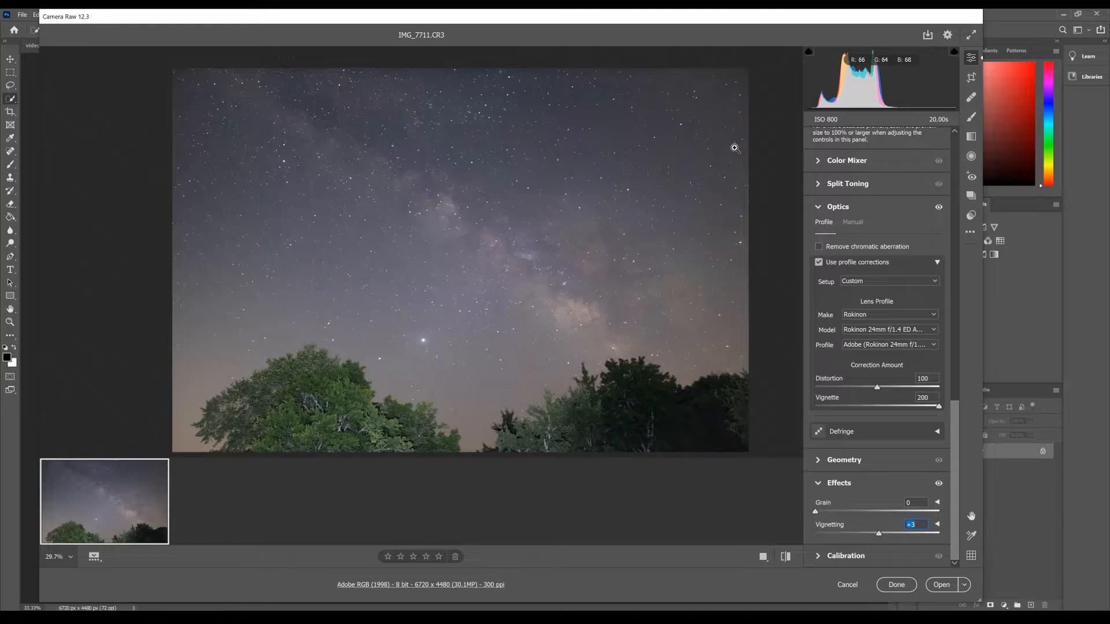
# Set Clarity to +7 and Vibrance to +7 in the Basic adjustments, and open the raw photo in Photoshop
pyautogui.scroll(6, 910, 396)
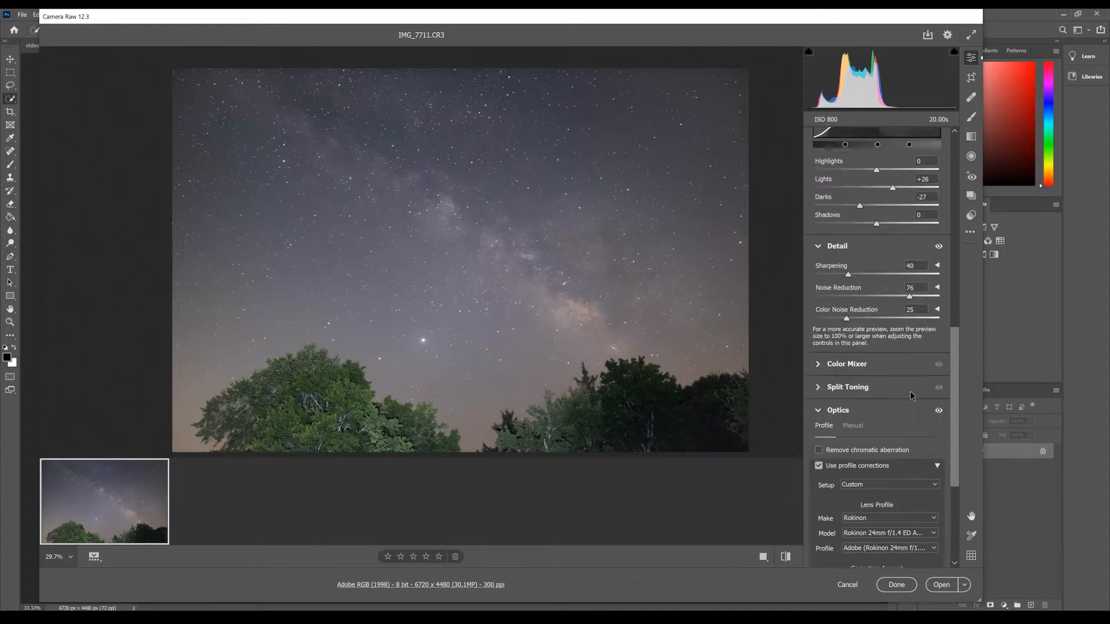
pyautogui.scroll(8, 910, 396)
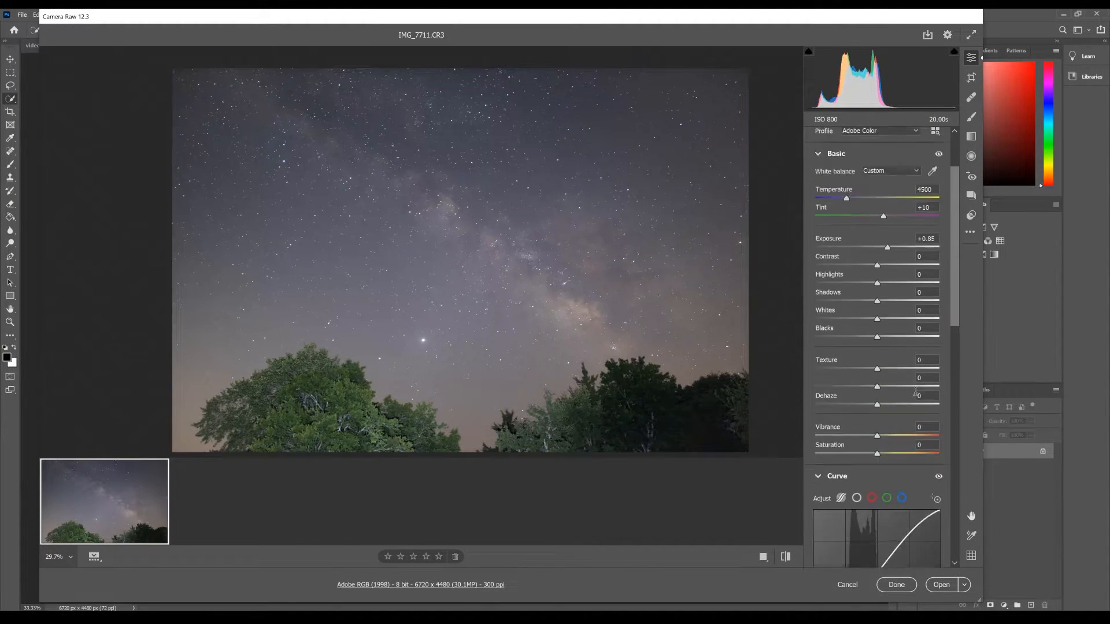
pyautogui.scroll(1, 916, 393)
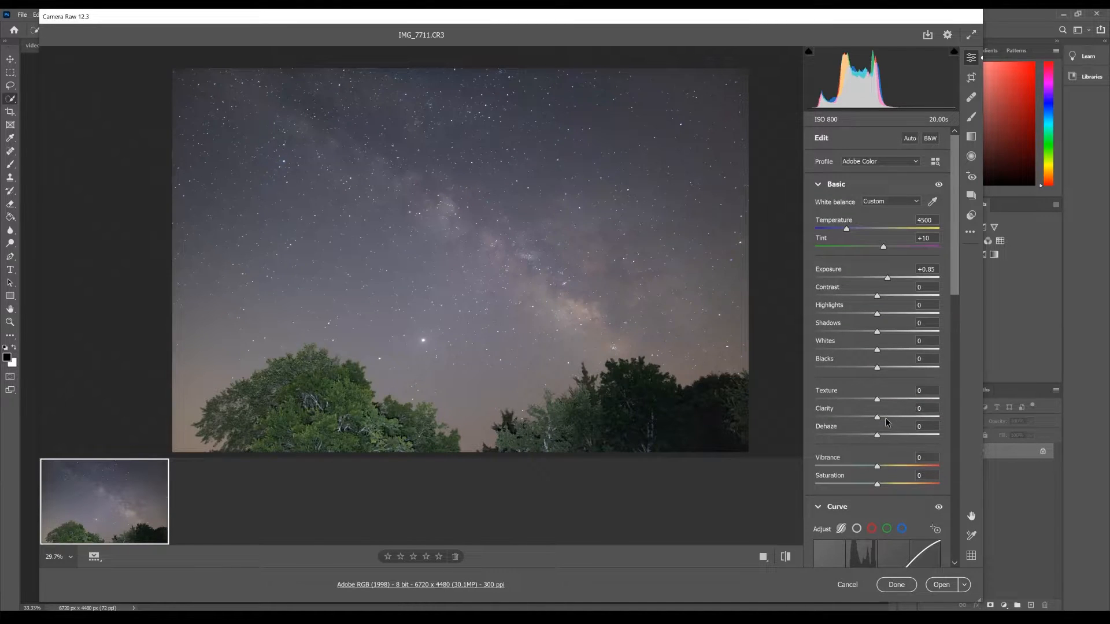
pyautogui.moveTo(879, 421)
pyautogui.mouseDown()
pyautogui.moveTo(937, 425)
pyautogui.moveTo(883, 429)
pyautogui.mouseUp()
pyautogui.moveTo(878, 472)
pyautogui.mouseDown()
pyautogui.moveTo(941, 478)
pyautogui.moveTo(882, 469)
pyautogui.mouseUp()
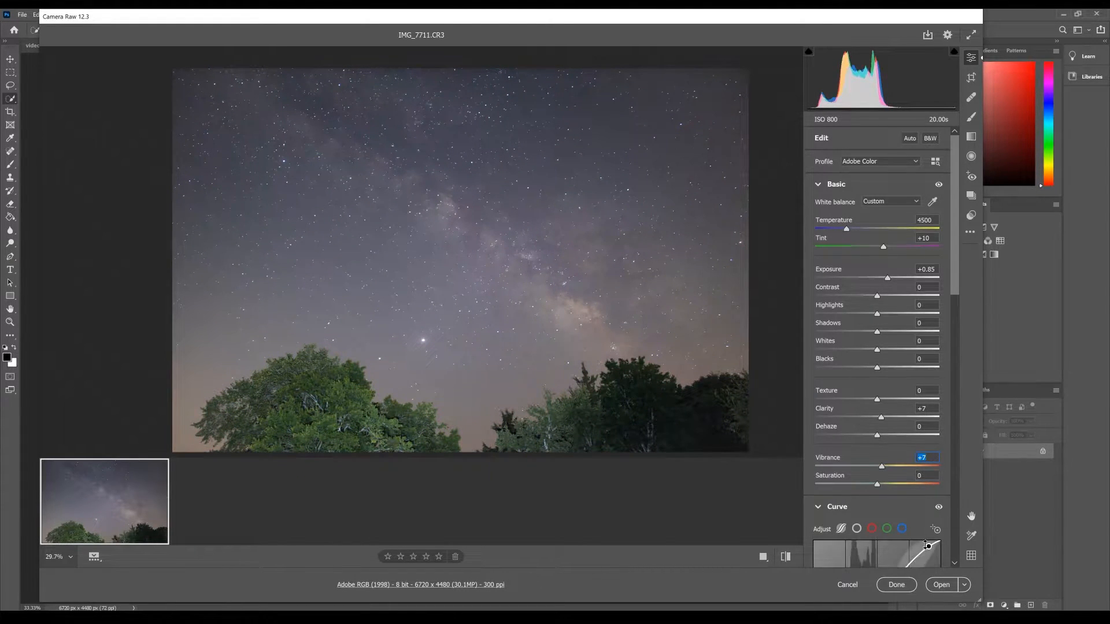
pyautogui.click(937, 586)
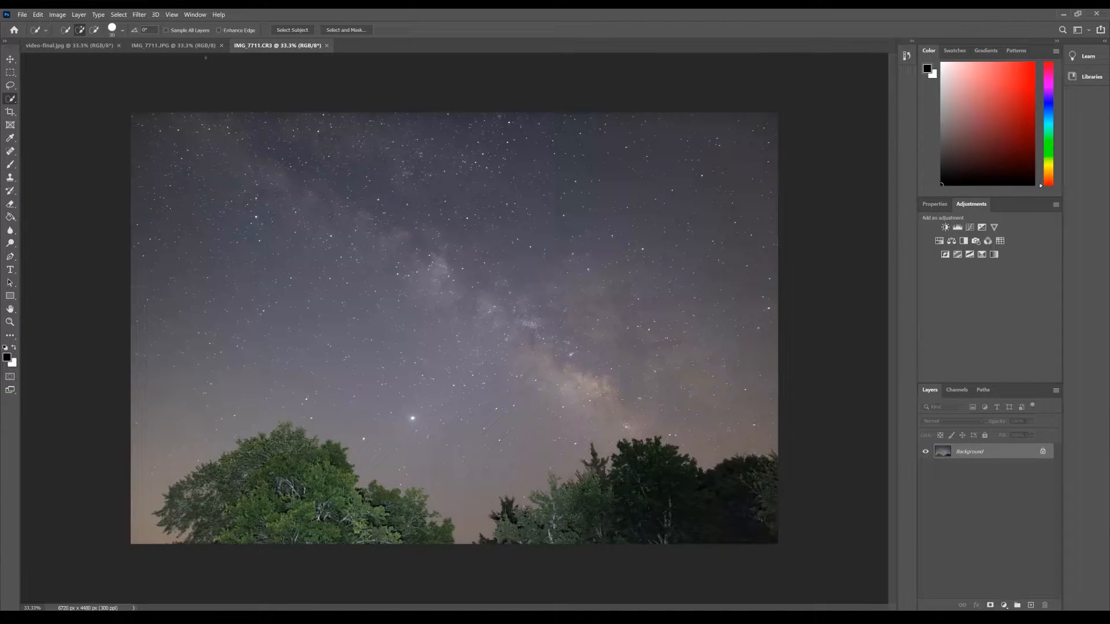
# Compare the opened IMG_7711.CR3 with the unedited IMG_7711.JPG, ending on the CR3 document
pyautogui.click(173, 45)
pyautogui.click(267, 47)
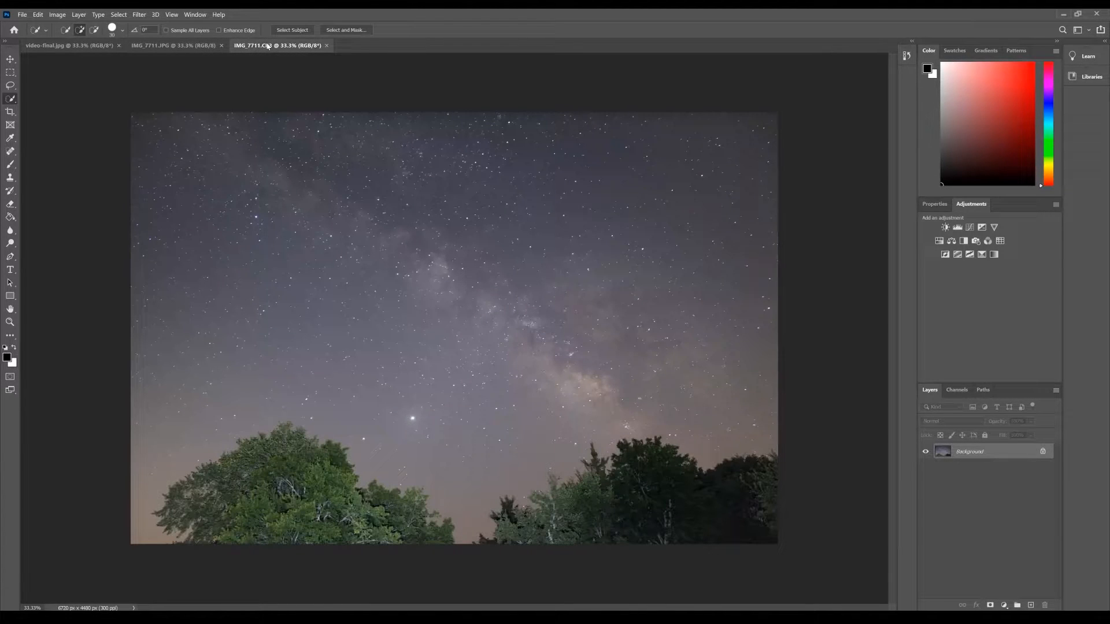
pyautogui.click(169, 49)
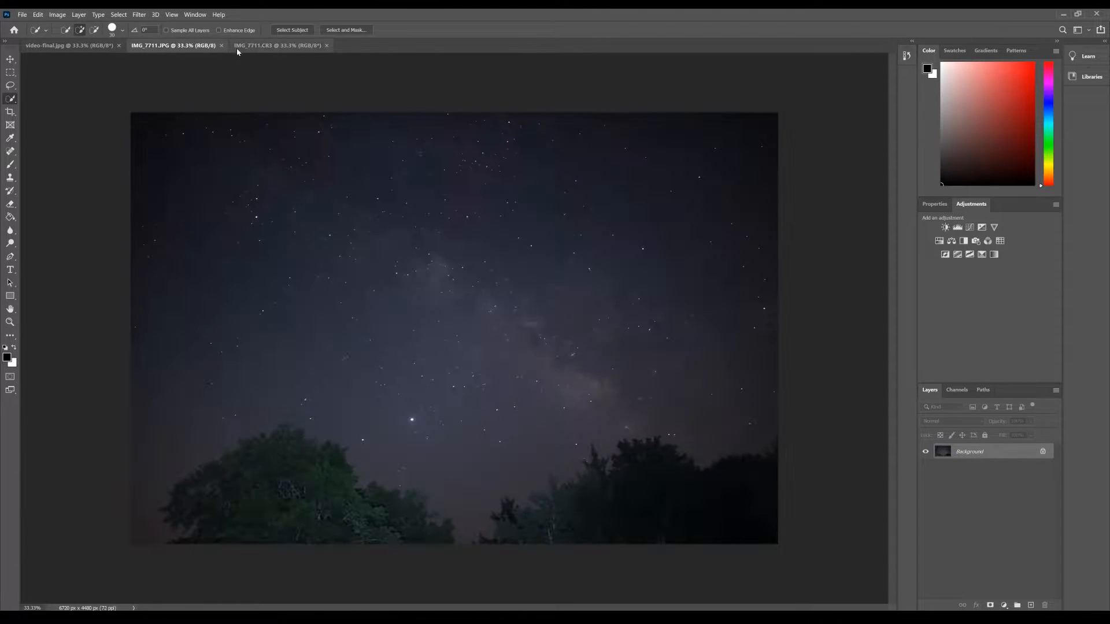
pyautogui.click(264, 47)
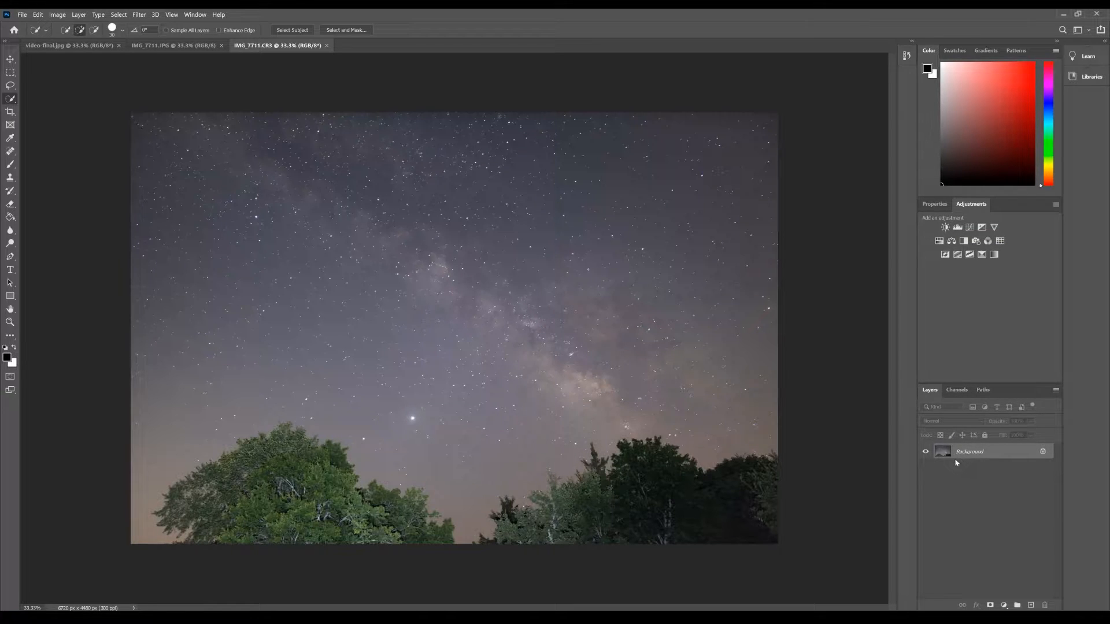
# Duplicate the Background layer, undoing any extra copy so that only one duplicate remains
pyautogui.hotkey('ctrl', 'j')
pyautogui.moveTo(965, 453); pyautogui.dragTo(1030, 605)
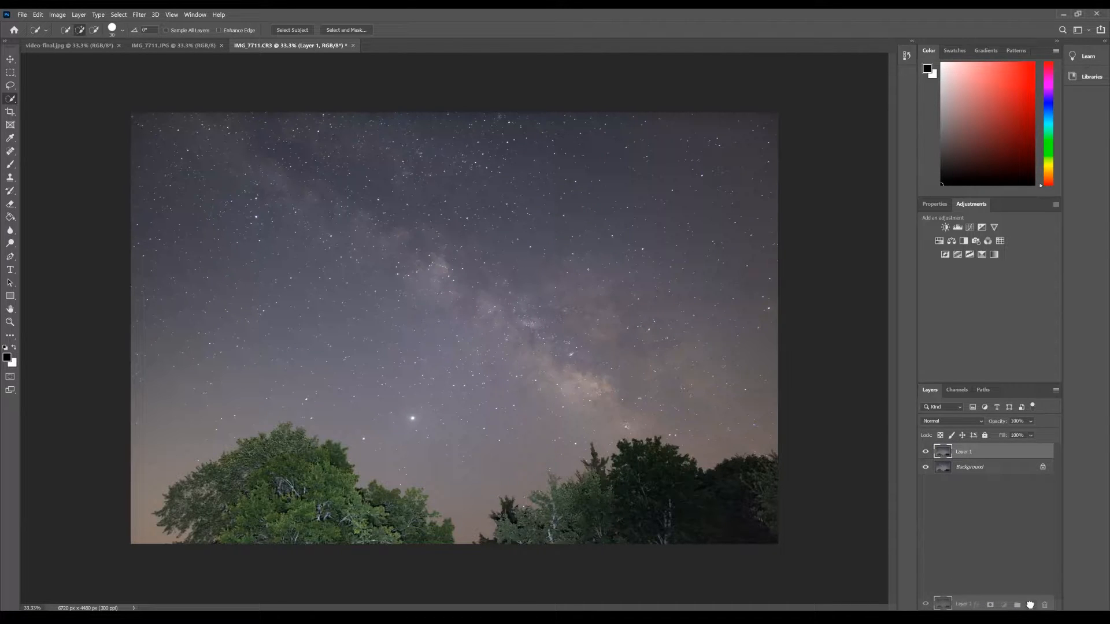
pyautogui.moveTo(1030, 604); pyautogui.dragTo(1031, 605)
pyautogui.hotkey('ctrl', 'z')
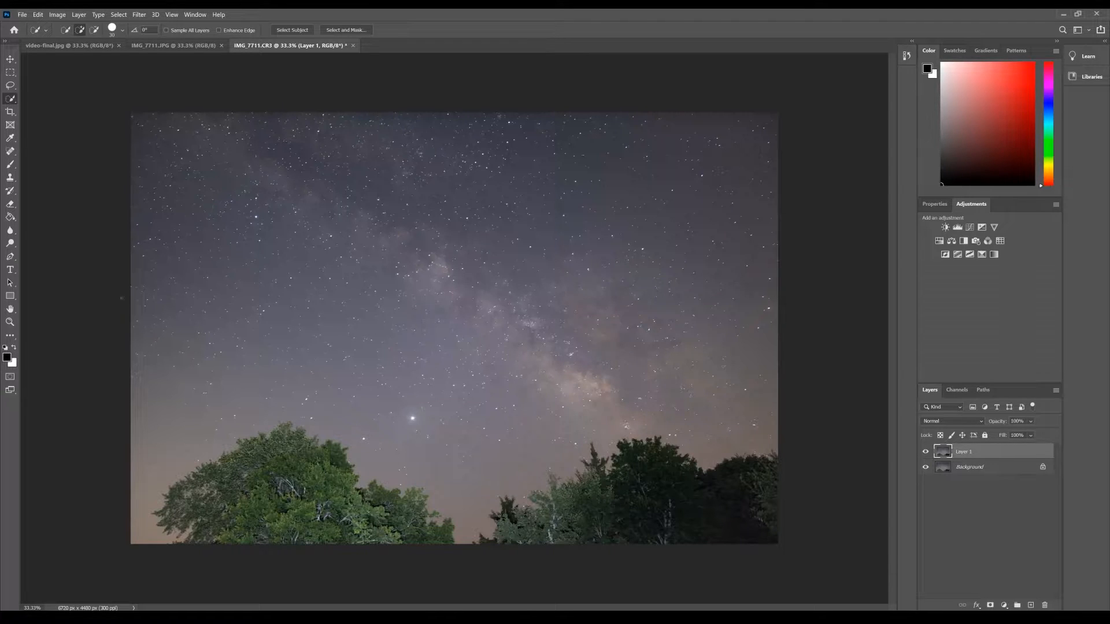
# Select the left-hand trees up to their outline with the Quick Selection tool, subtracting the sky gap near their lower right edge
pyautogui.click(13, 99)
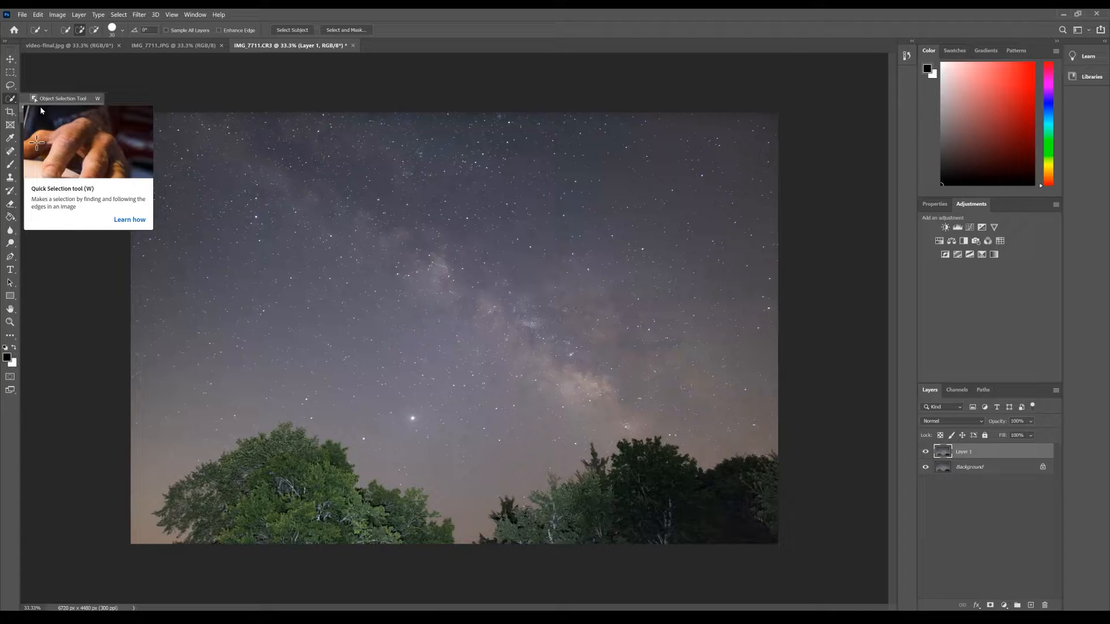
pyautogui.click(41, 110)
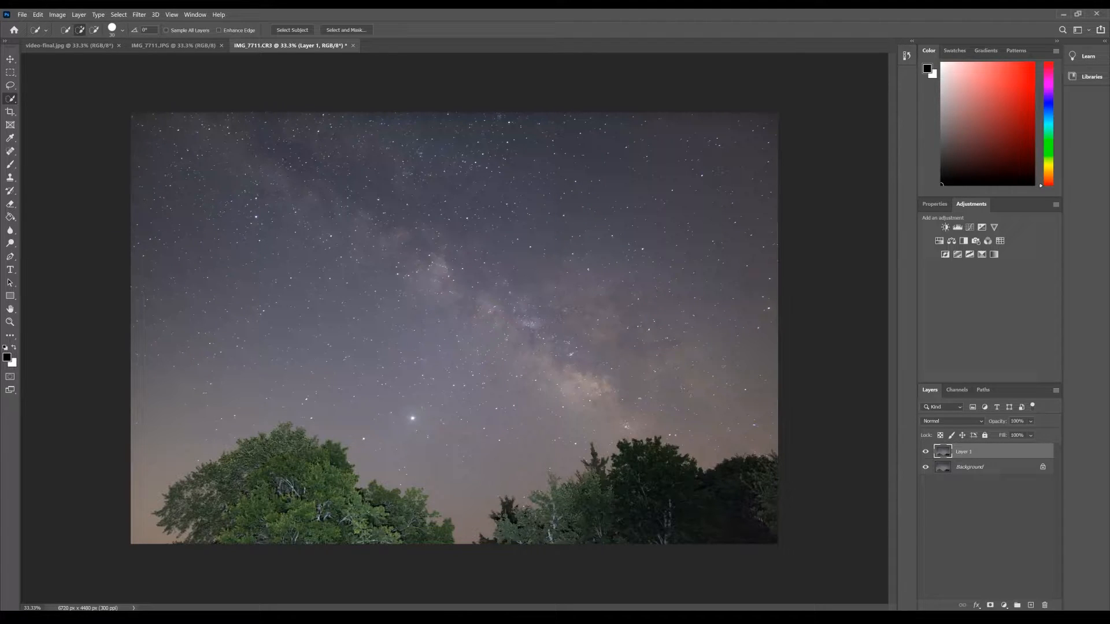
pyautogui.press('z')
pyautogui.moveTo(165, 519); pyautogui.dragTo(204, 516)
pyautogui.press('w')
pyautogui.moveTo(304, 513)
pyautogui.mouseDown()
pyautogui.moveTo(260, 448)
pyautogui.moveTo(320, 374)
pyautogui.mouseUp()
pyautogui.moveTo(317, 465)
pyautogui.mouseDown()
pyautogui.moveTo(433, 411)
pyautogui.moveTo(425, 303)
pyautogui.moveTo(335, 294)
pyautogui.moveTo(269, 367)
pyautogui.moveTo(521, 139)
pyautogui.moveTo(689, 114)
pyautogui.moveTo(754, 147)
pyautogui.moveTo(733, 171)
pyautogui.moveTo(388, 356)
pyautogui.mouseUp()
pyautogui.moveTo(769, 358); pyautogui.dragTo(268, 196)
pyautogui.moveTo(324, 370)
pyautogui.mouseDown()
pyautogui.moveTo(480, 404)
pyautogui.moveTo(563, 462)
pyautogui.moveTo(601, 457)
pyautogui.mouseUp()
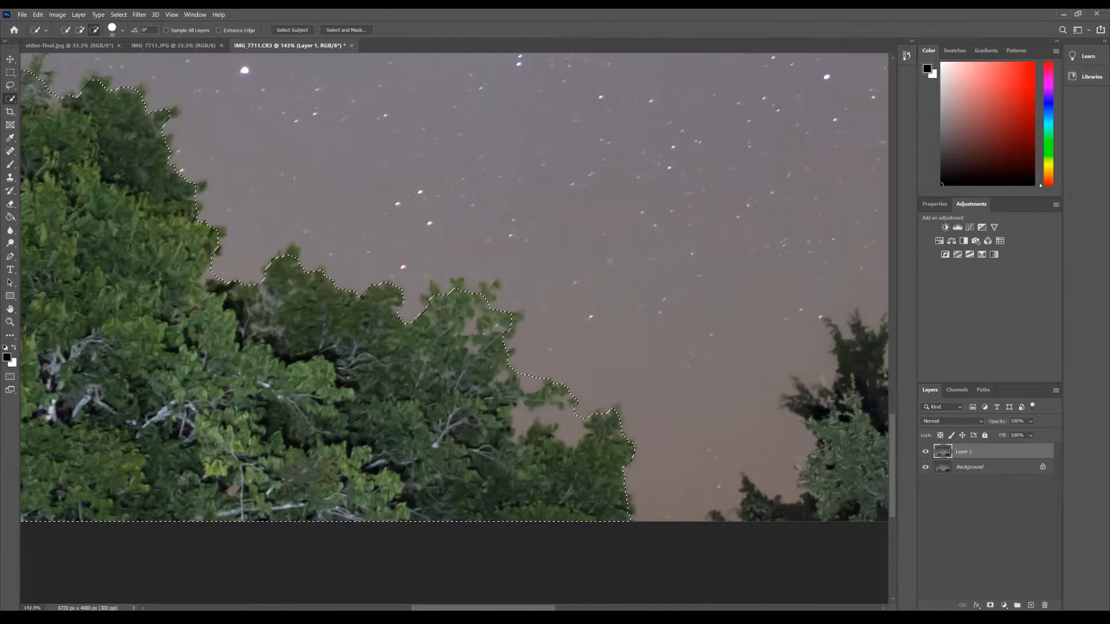
pyautogui.moveTo(567, 421); pyautogui.dragTo(531, 429)
pyautogui.click(537, 438)
# Add the right-hand group of trees to the selection, following the treeline to the photo's right edge
pyautogui.moveTo(718, 519); pyautogui.dragTo(257, 423)
pyautogui.moveTo(255, 422)
pyautogui.mouseDown()
pyautogui.moveTo(664, 232)
pyautogui.moveTo(368, 347)
pyautogui.moveTo(729, 237)
pyautogui.moveTo(165, 249)
pyautogui.mouseUp()
pyautogui.moveTo(174, 254); pyautogui.dragTo(682, 185)
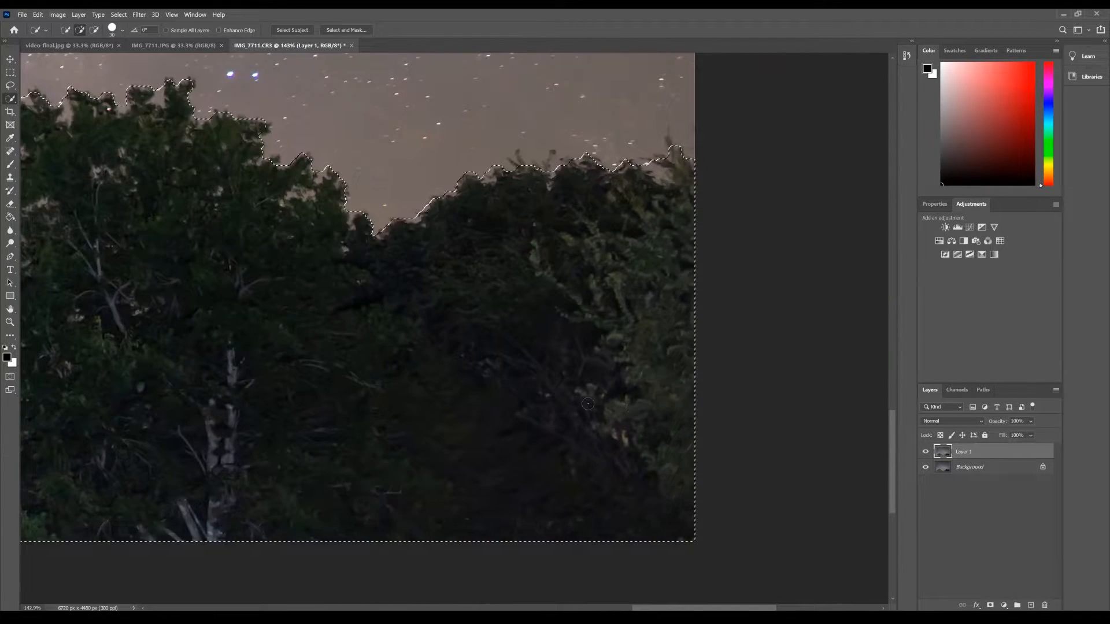
pyautogui.press('z')
pyautogui.moveTo(582, 403); pyautogui.dragTo(557, 385)
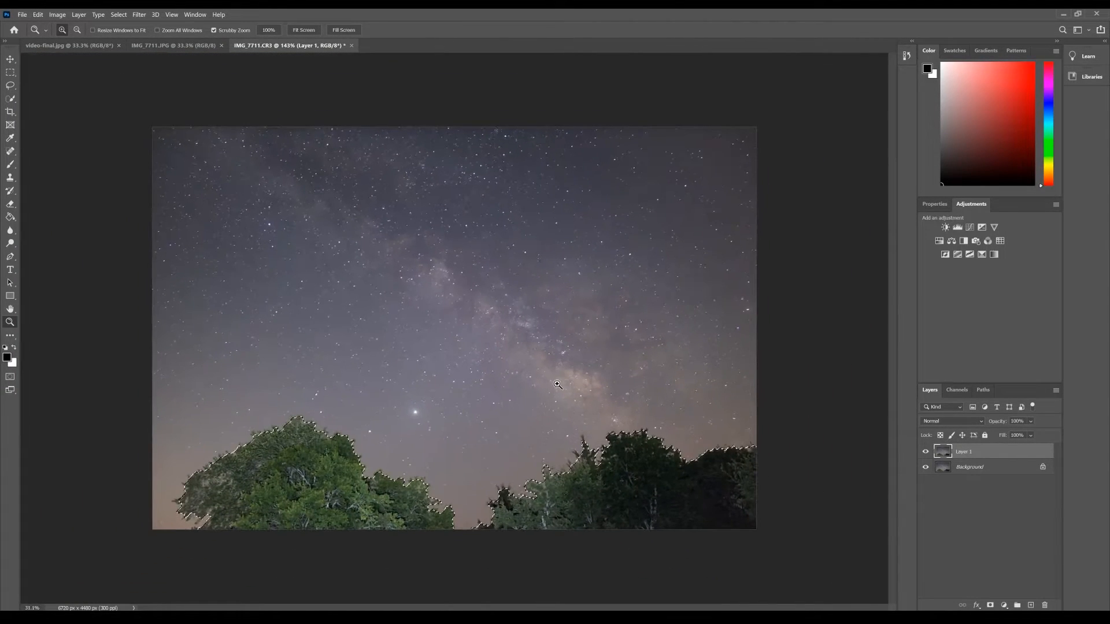
# Add a Curves adjustment layer masked to the selected trees and clip it to Layer 1
pyautogui.click(970, 228)
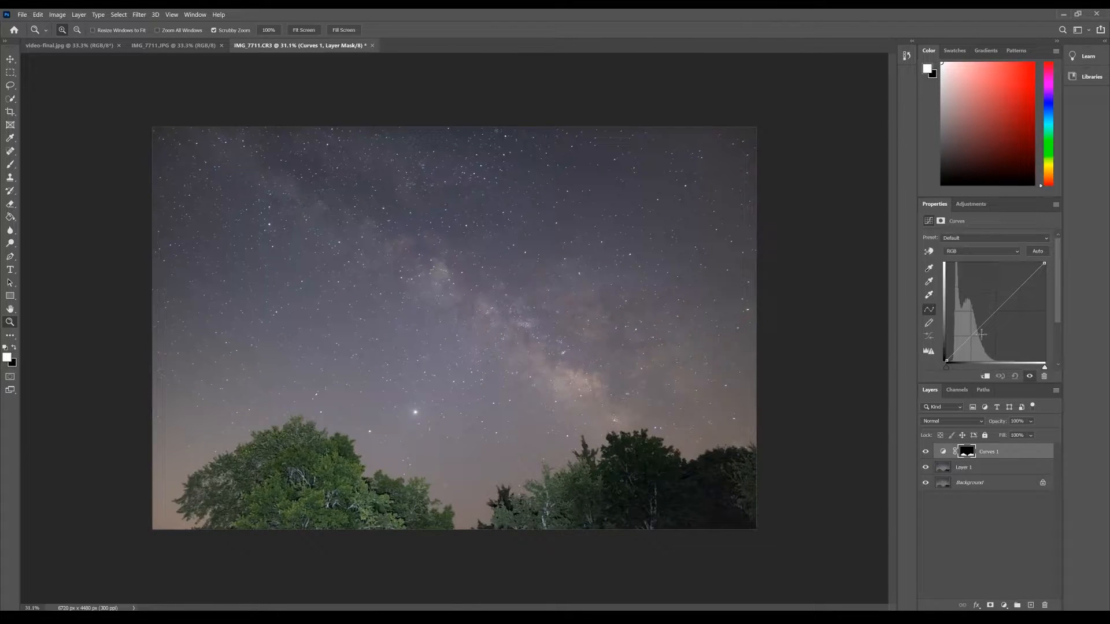
pyautogui.moveTo(978, 468); pyautogui.dragTo(982, 456)
pyautogui.keyDown('alt'); pyautogui.click(983, 457); pyautogui.keyUp('alt')
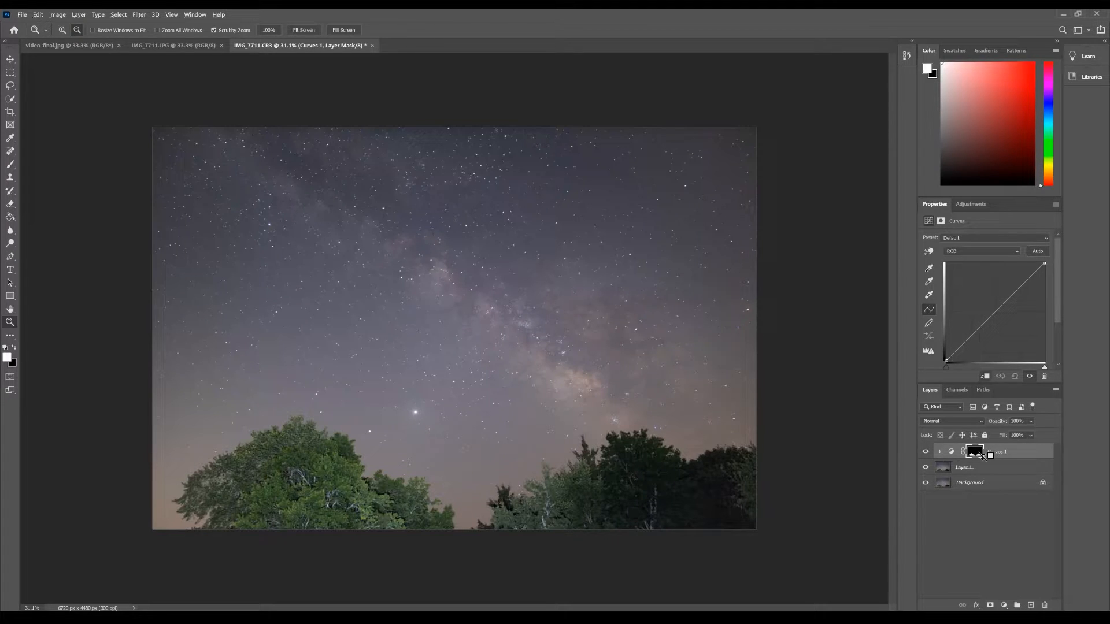
# Brighten the trees by raising the curve's shadows and holding its highlights near the diagonal, and compare with and without the adjustment
pyautogui.moveTo(989, 317); pyautogui.dragTo(965, 330)
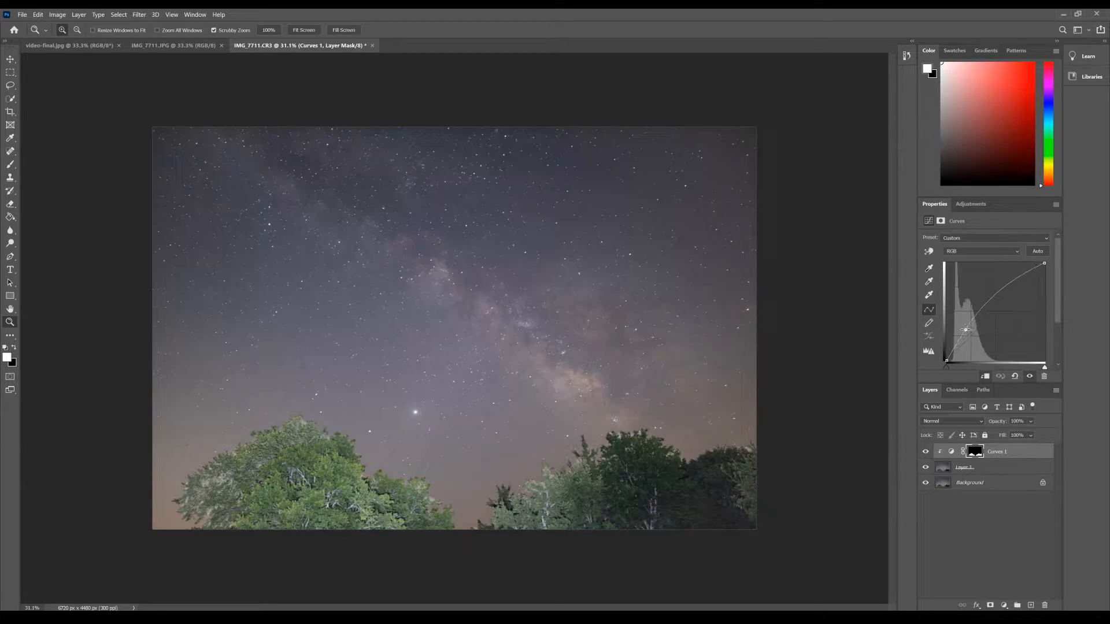
pyautogui.moveTo(1004, 291); pyautogui.dragTo(1010, 297)
pyautogui.moveTo(967, 333); pyautogui.dragTo(970, 336)
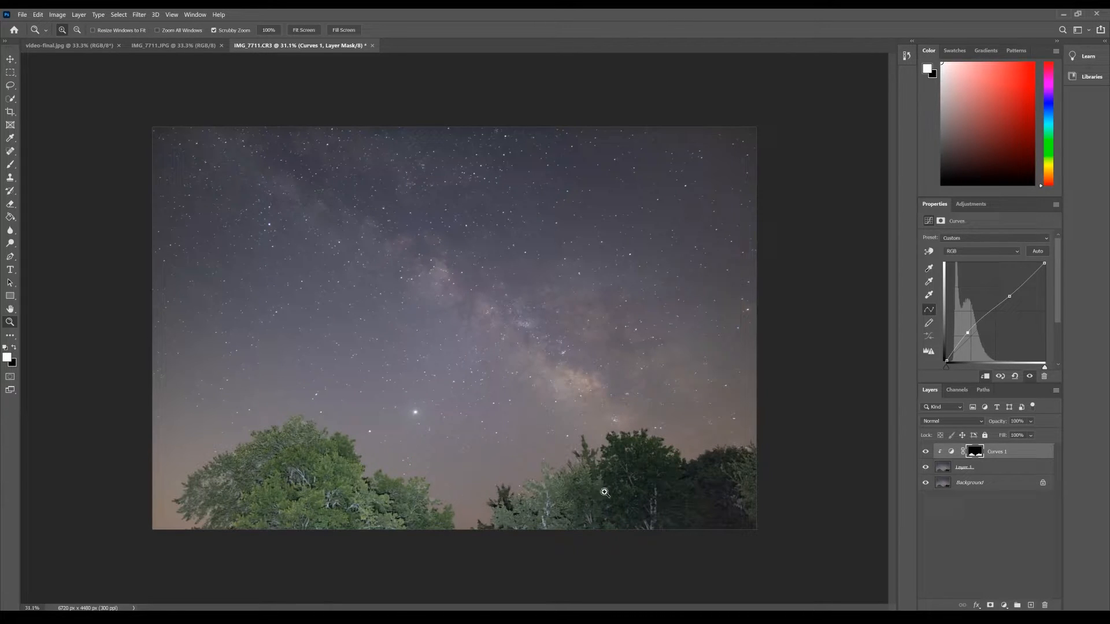
pyautogui.click(1030, 377)
pyautogui.click(1030, 377)
# Add a second Curves adjustment layer above the tree curve and raise its lower midtones to brighten the whole photo
pyautogui.click(961, 208)
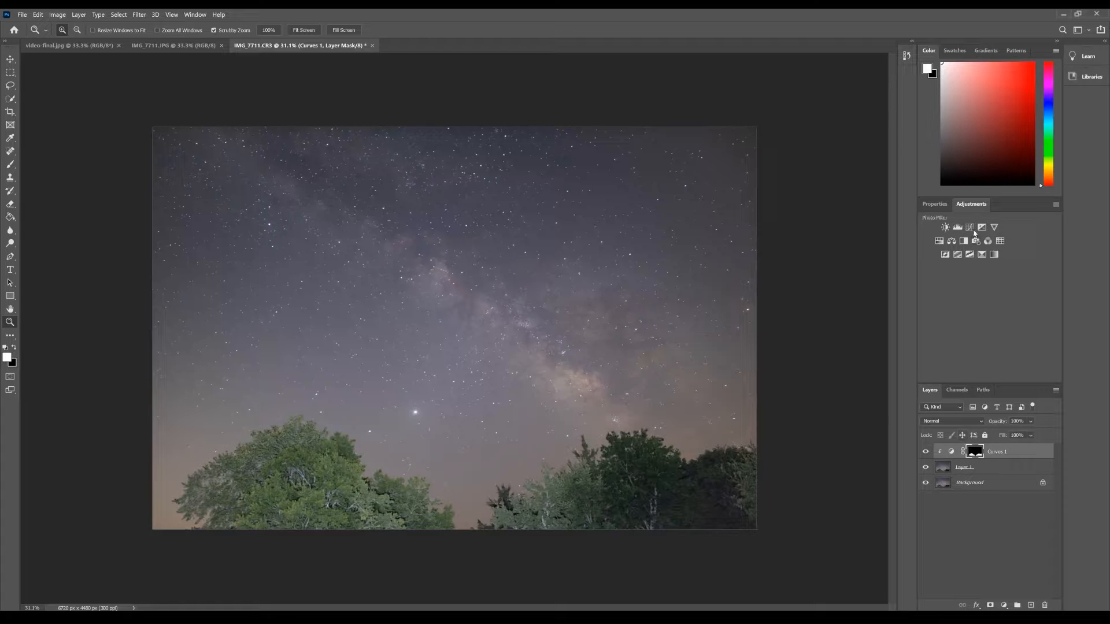
pyautogui.click(971, 228)
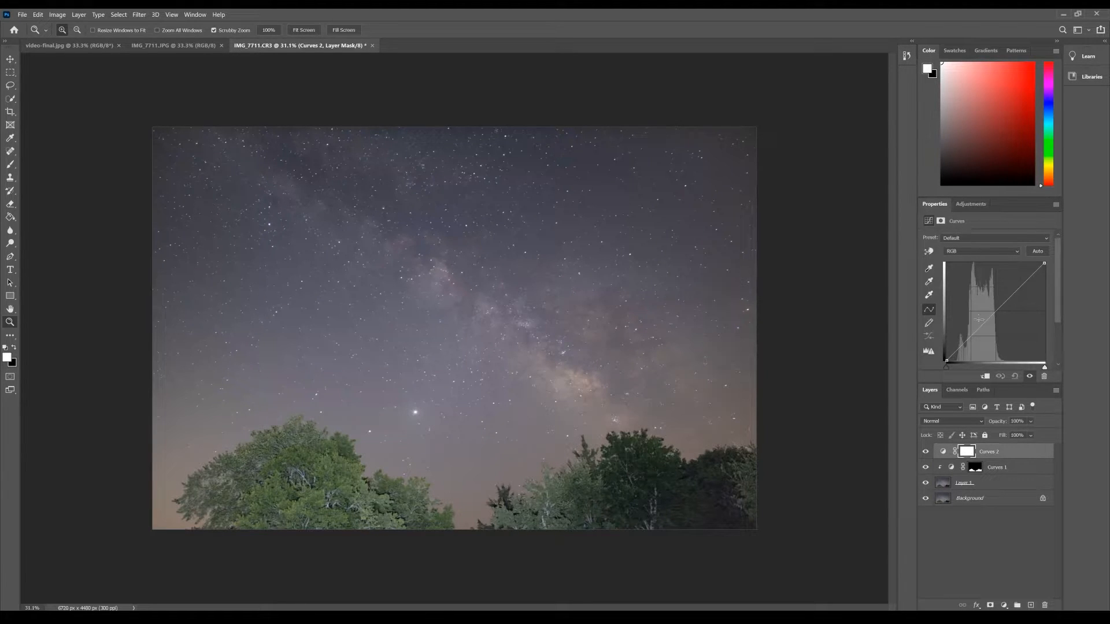
pyautogui.moveTo(977, 331); pyautogui.dragTo(970, 324)
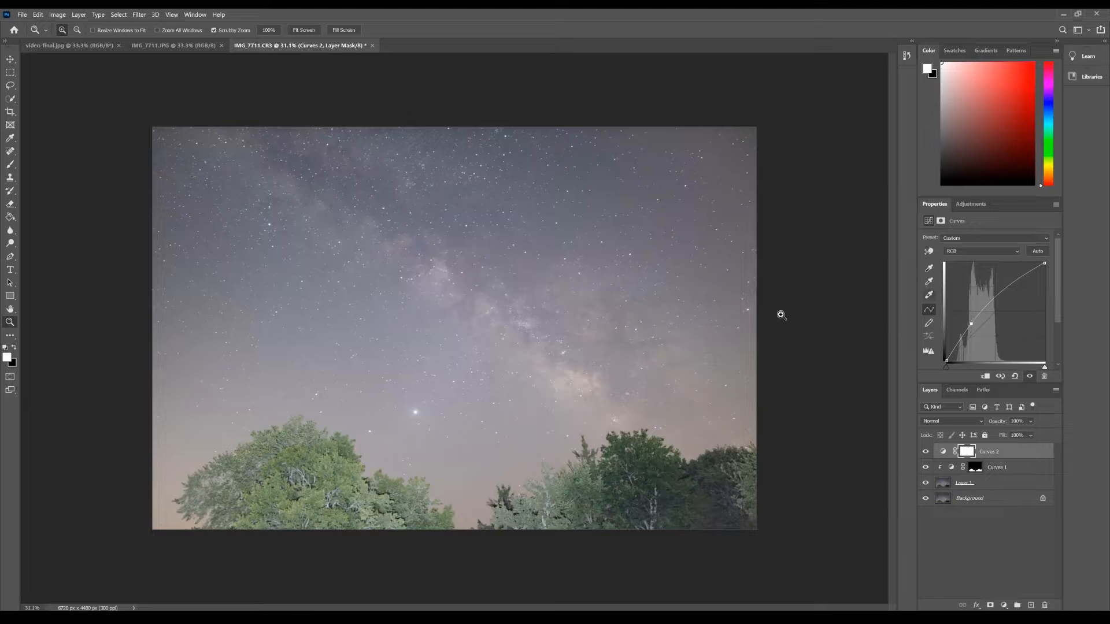
# Fill the Curves 2 layer mask with black using the Paint Bucket tool
pyautogui.press('g')
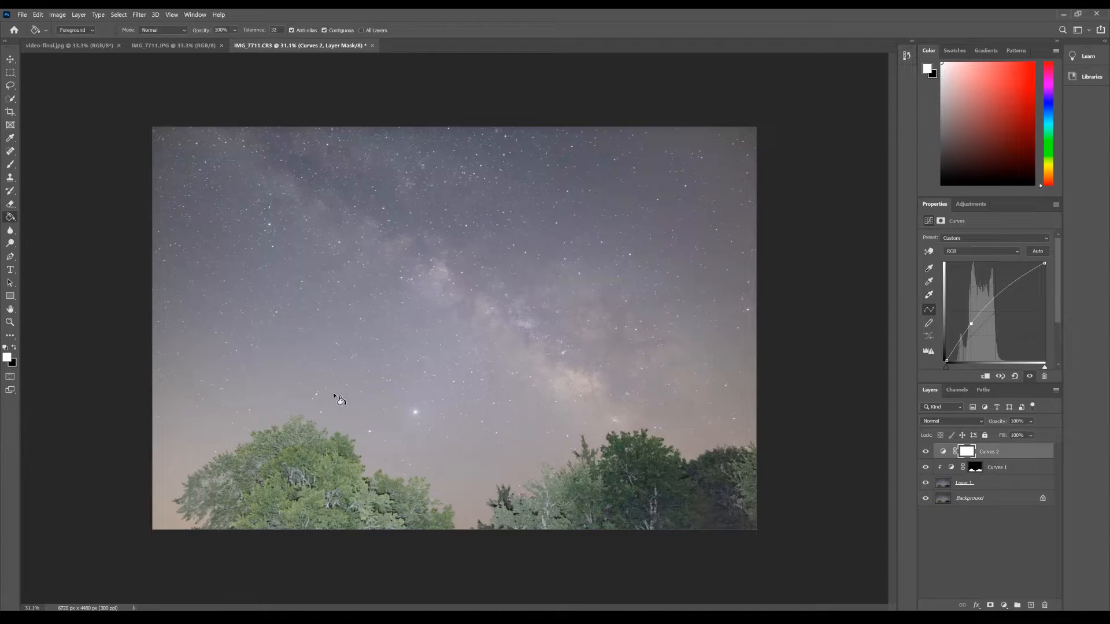
pyautogui.click(15, 347)
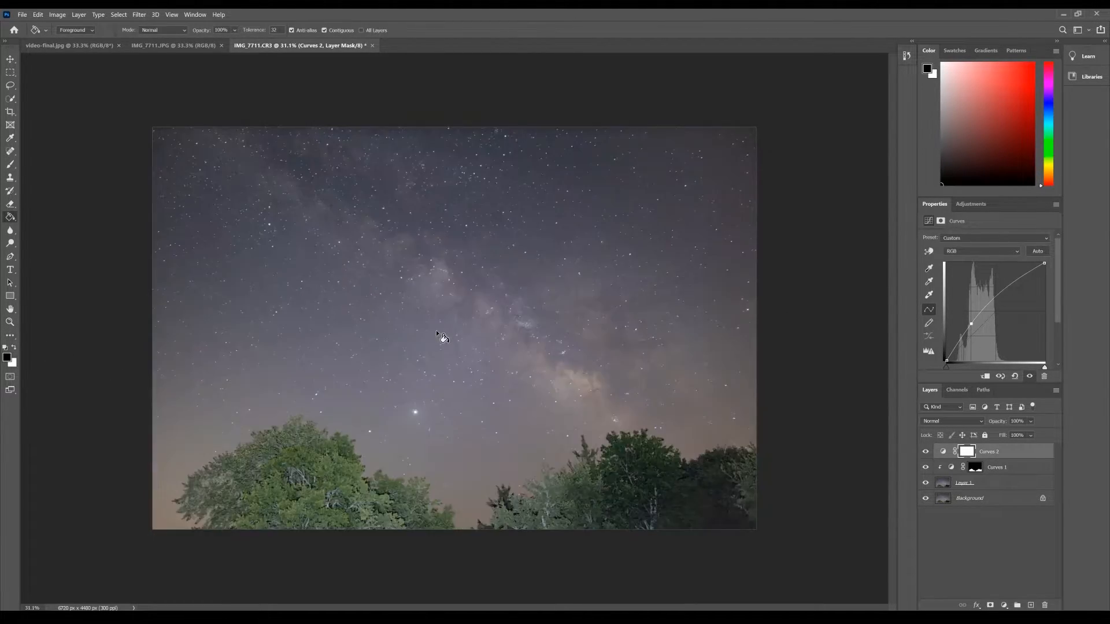
pyautogui.click(440, 334)
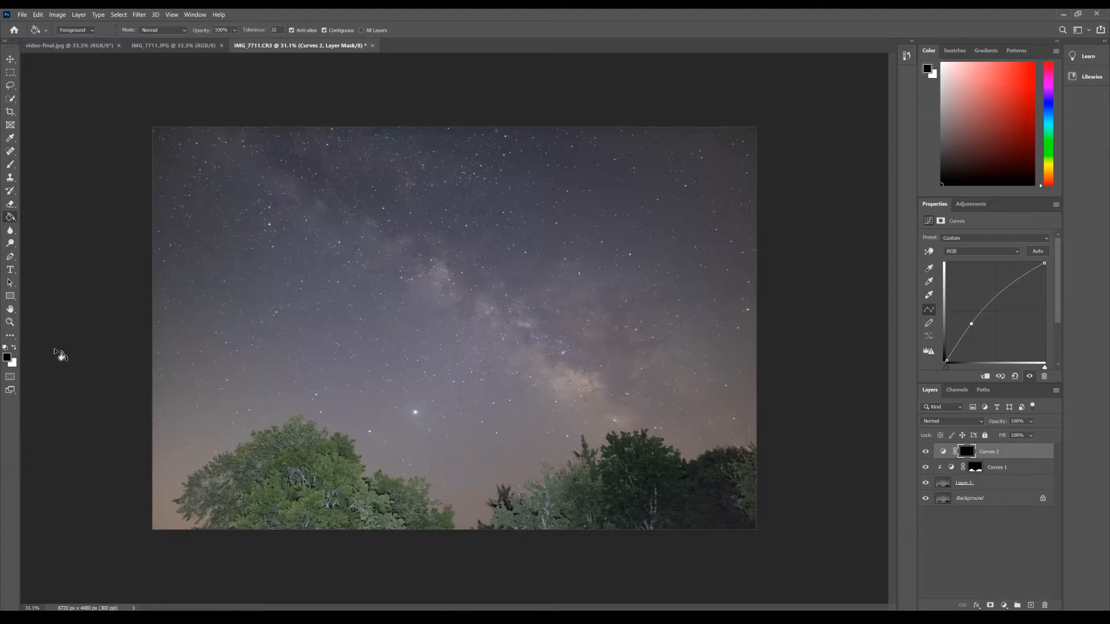
# Paint white with a large soft brush on the Curves 2 mask along the Milky Way band and its glow at the right
pyautogui.press('b')
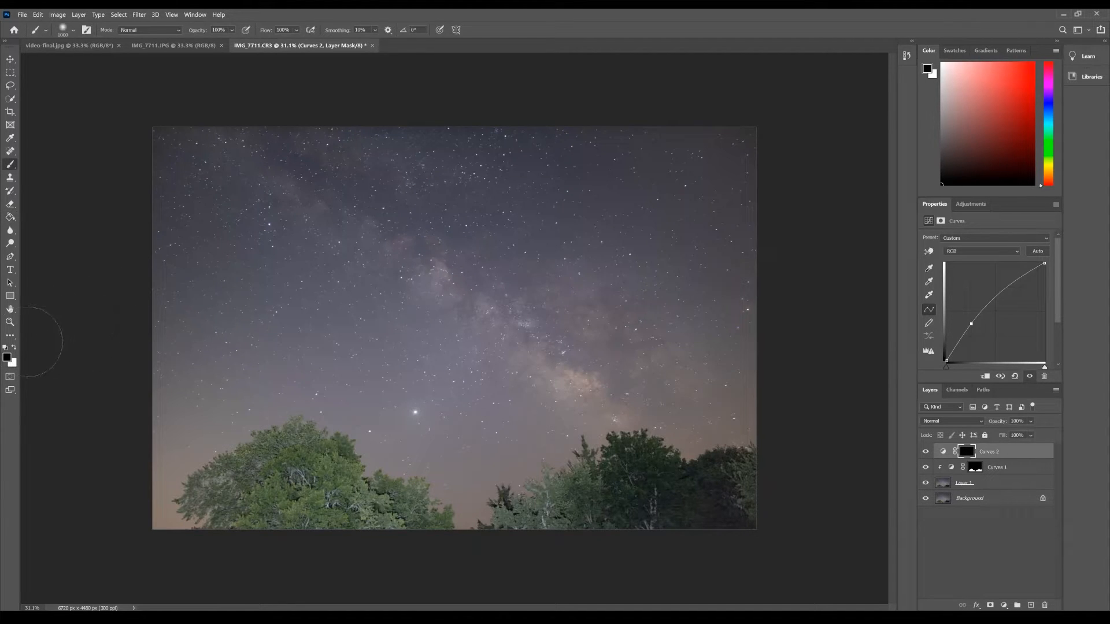
pyautogui.click(15, 346)
pyautogui.moveTo(237, 145)
pyautogui.mouseDown()
pyautogui.moveTo(393, 231)
pyautogui.moveTo(555, 364)
pyautogui.moveTo(628, 401)
pyautogui.moveTo(699, 405)
pyautogui.moveTo(688, 342)
pyautogui.moveTo(587, 289)
pyautogui.moveTo(717, 277)
pyautogui.moveTo(486, 336)
pyautogui.moveTo(220, 139)
pyautogui.mouseUp()
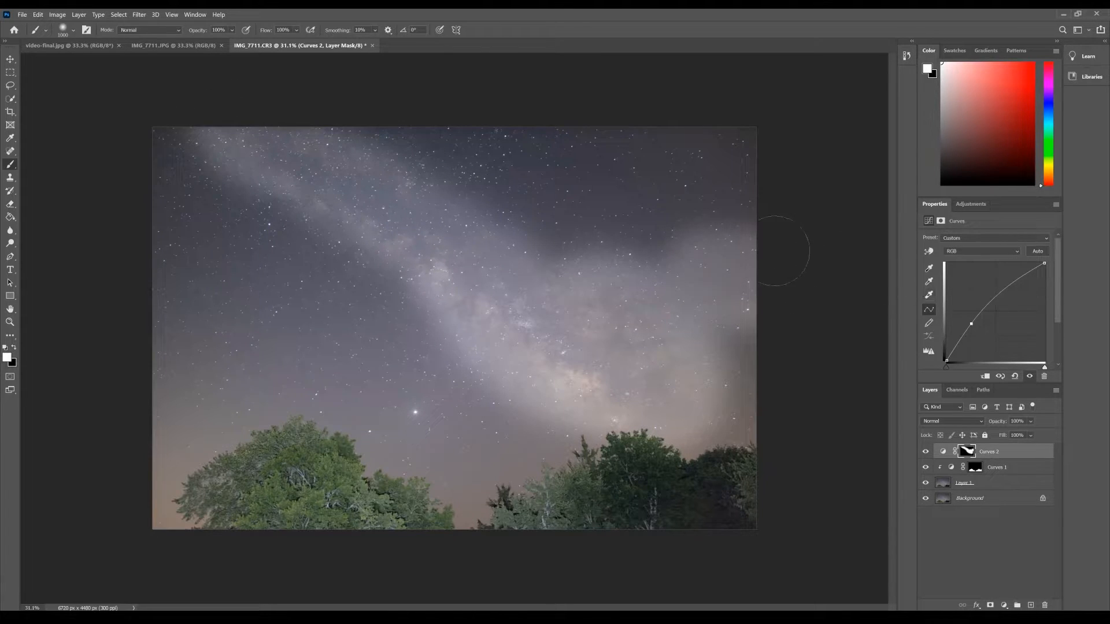
pyautogui.moveTo(707, 259); pyautogui.dragTo(685, 255)
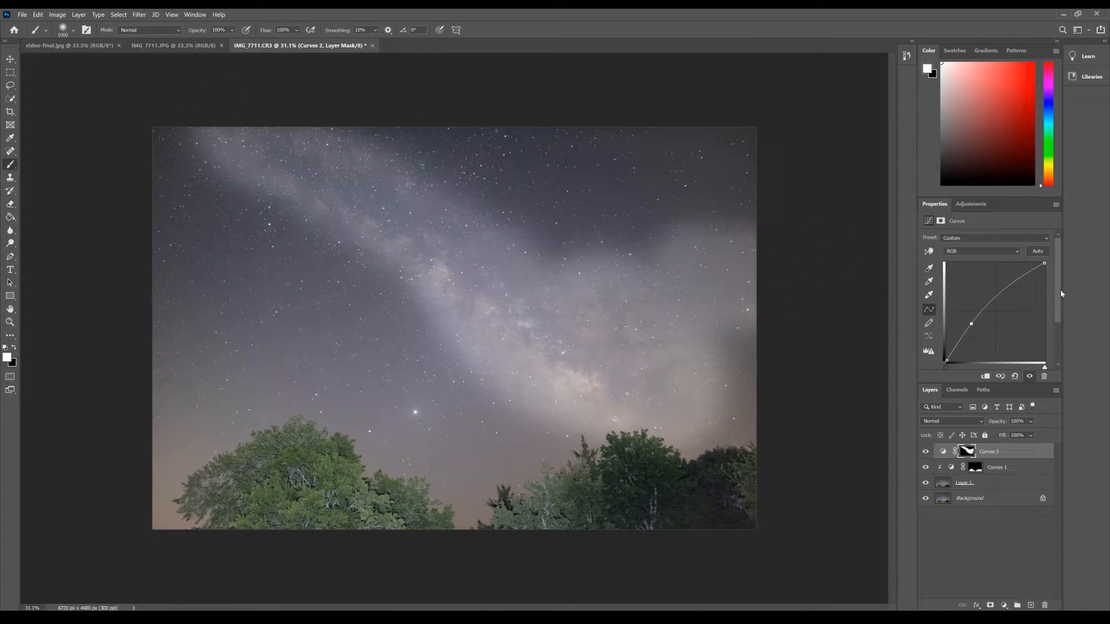
# Try raising the Curves 2 midtones and highlights over the Milky Way, and undo the curve edits back to the straight diagonal
pyautogui.moveTo(971, 323); pyautogui.dragTo(1006, 280)
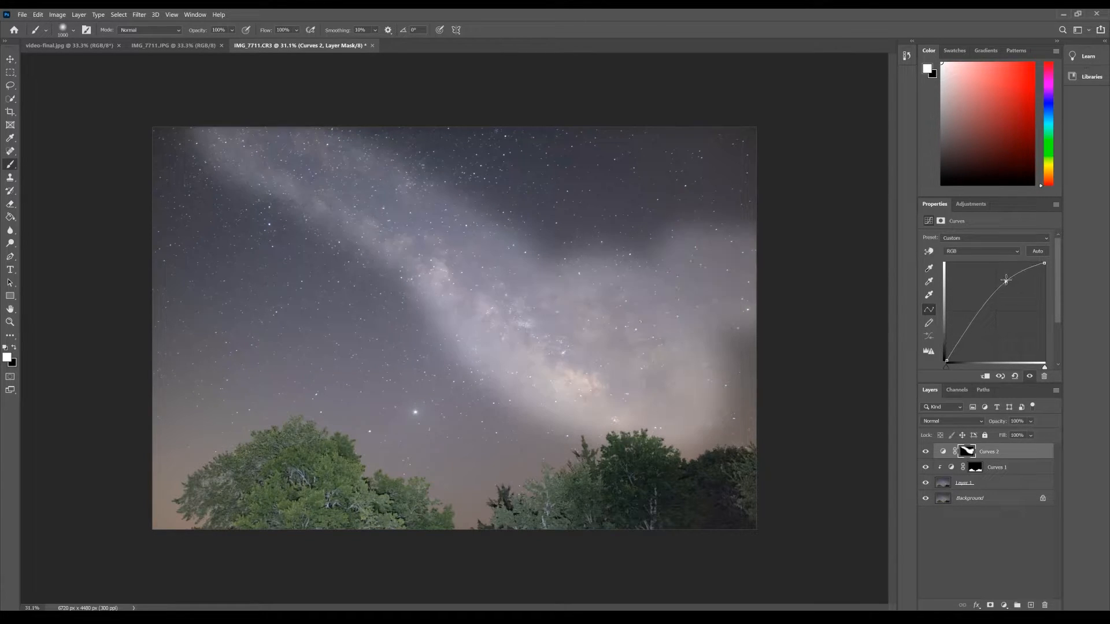
pyautogui.moveTo(973, 322)
pyautogui.mouseDown()
pyautogui.moveTo(974, 333)
pyautogui.moveTo(976, 312)
pyautogui.mouseUp()
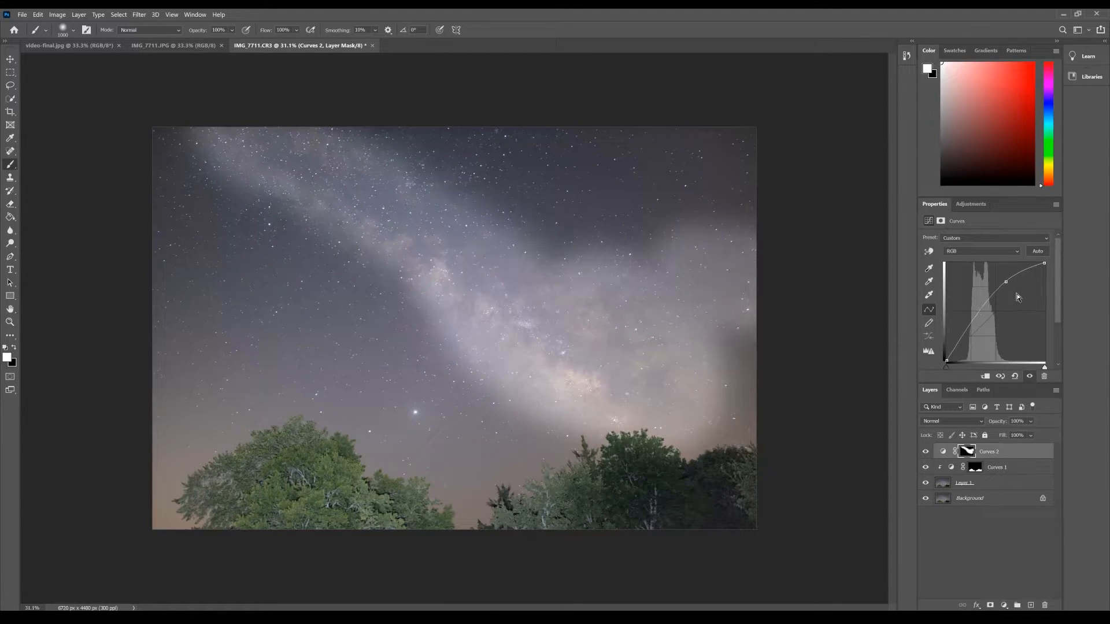
pyautogui.hotkey('ctrl', 'z')
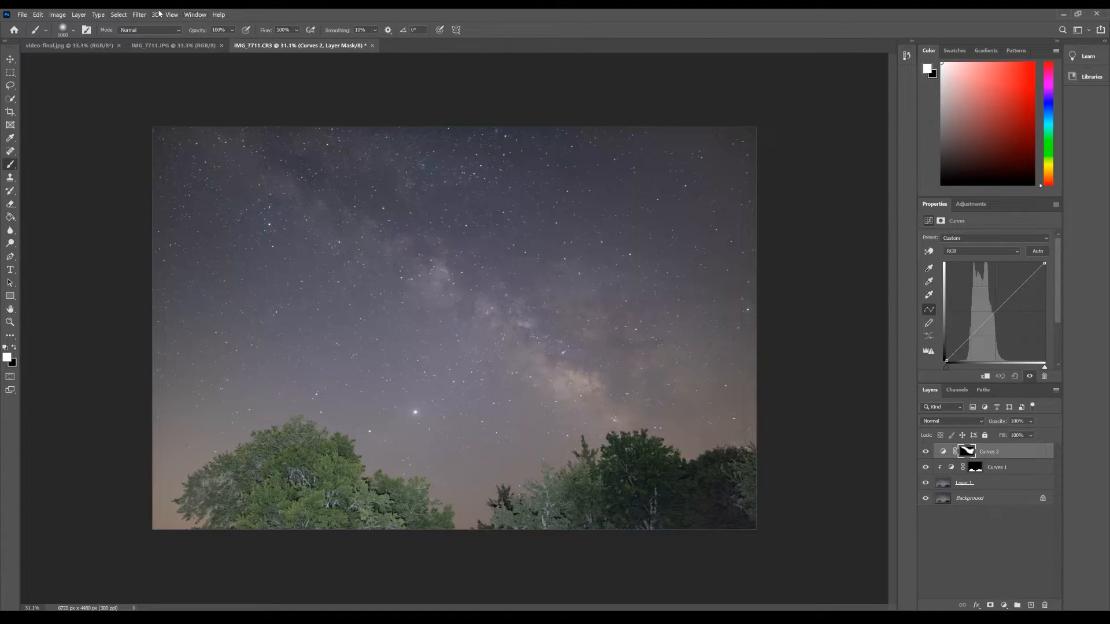
# Soften the Curves 2 layer mask with a Gaussian Blur of 350 pixels radius and return to the Brush tool
pyautogui.click(137, 14)
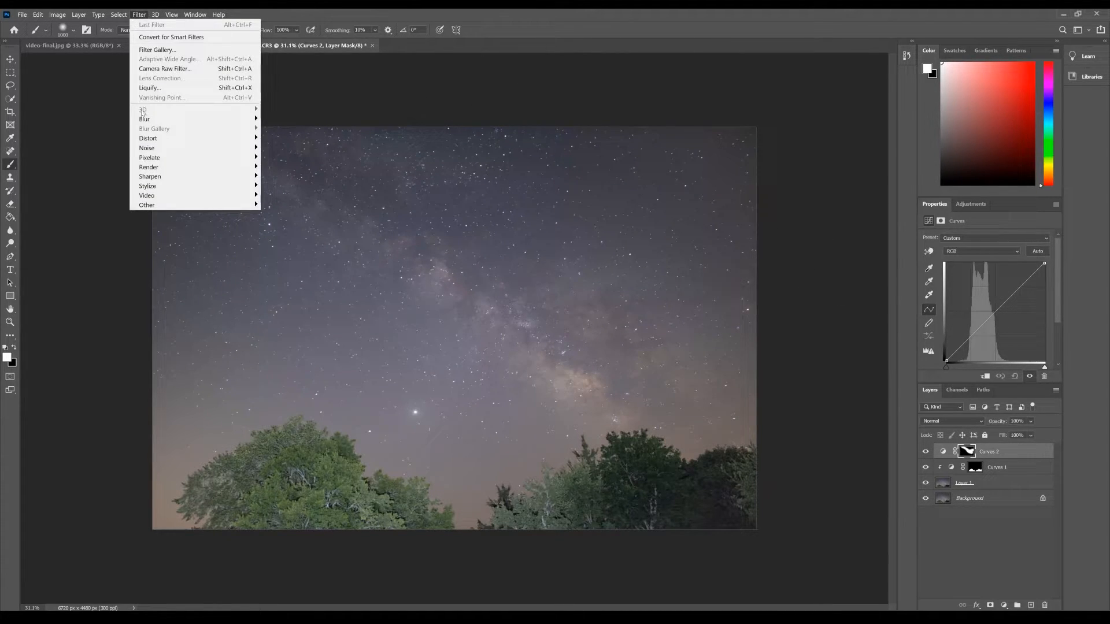
pyautogui.moveTo(146, 121)
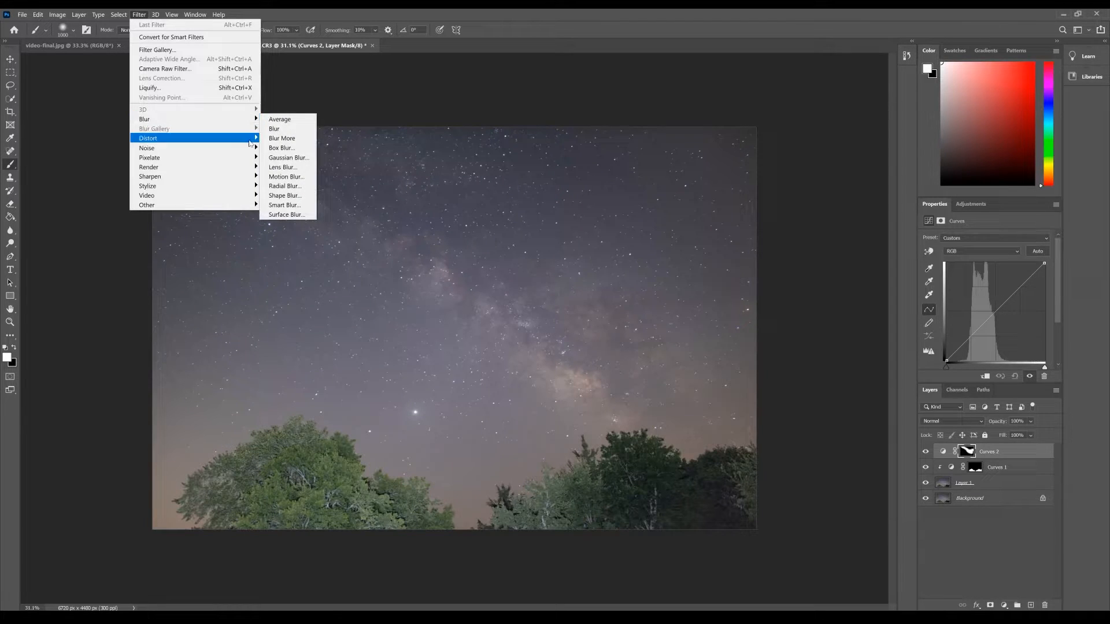
pyautogui.click(288, 157)
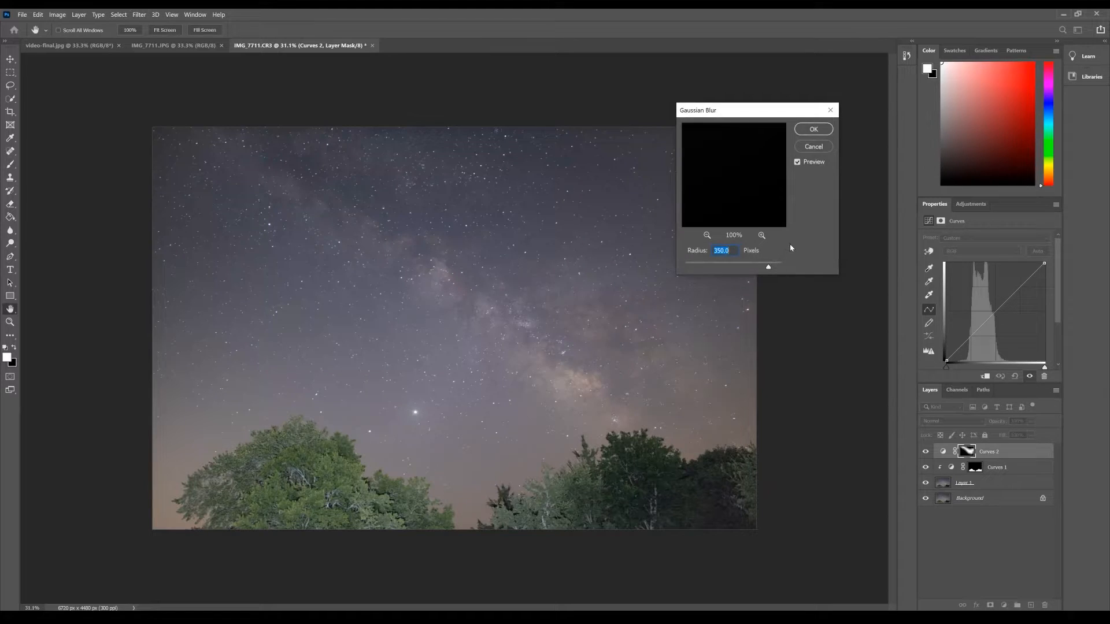
pyautogui.click(814, 132)
pyautogui.press('b')
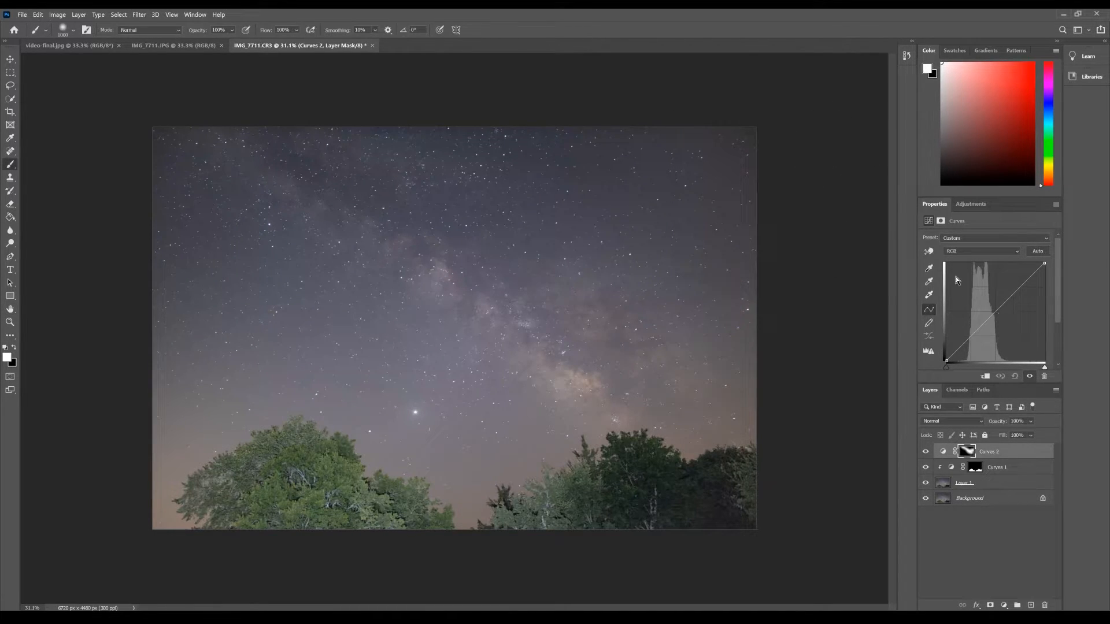
# Add two points to the Curves 2 curve by sampling dark sky and bright Milky Way areas with the on-image adjustment tool
pyautogui.click(929, 250)
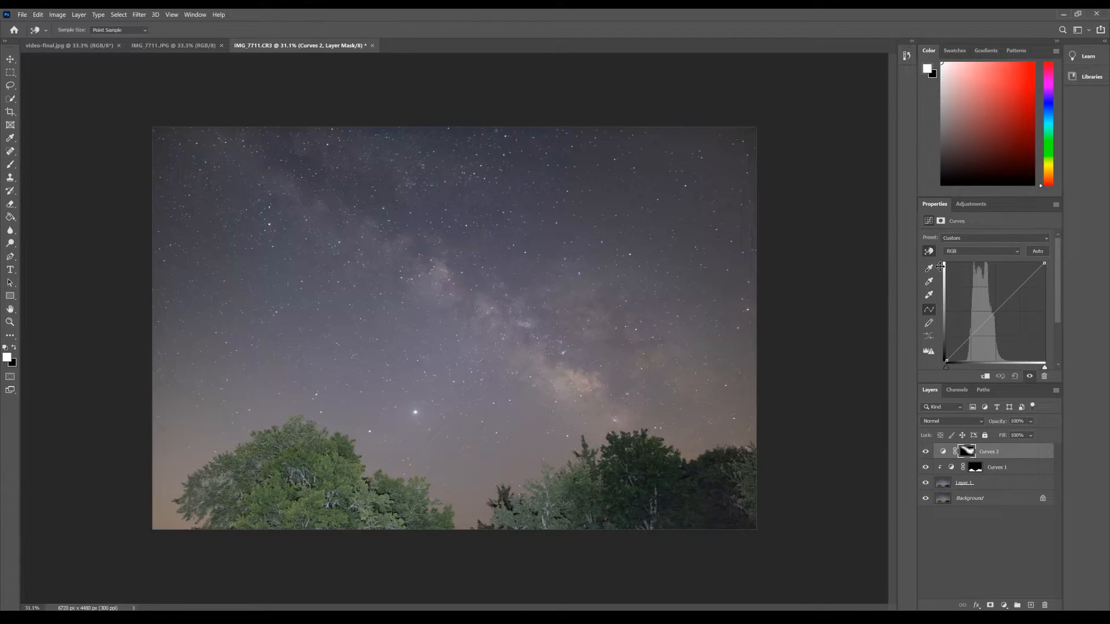
pyautogui.press('z')
pyautogui.scroll(5, 589, 304)
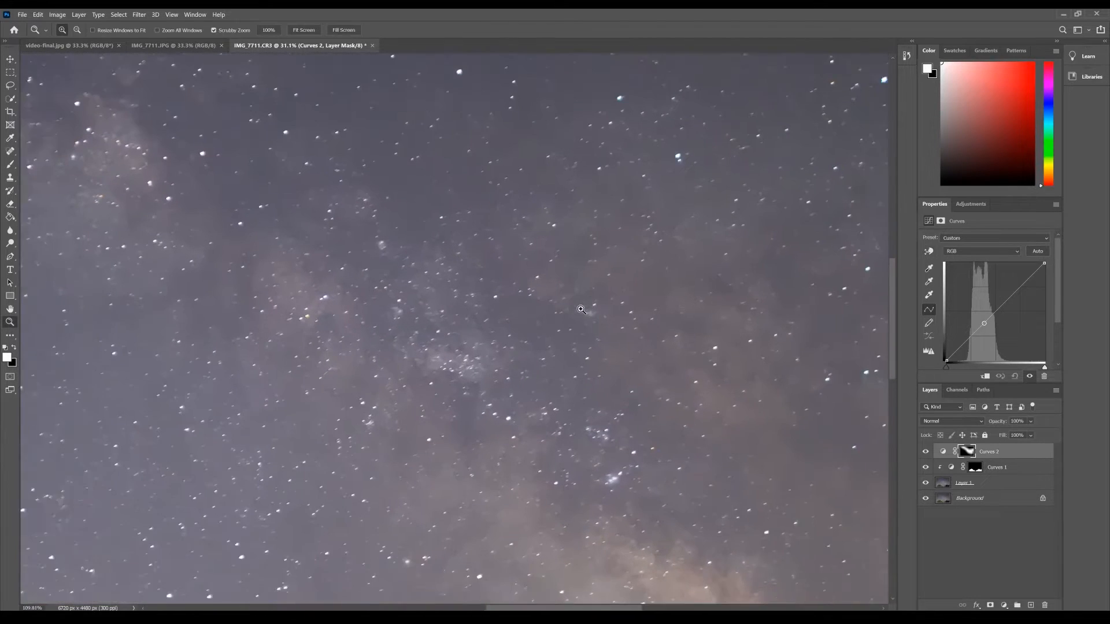
pyautogui.moveTo(581, 310); pyautogui.dragTo(692, 367)
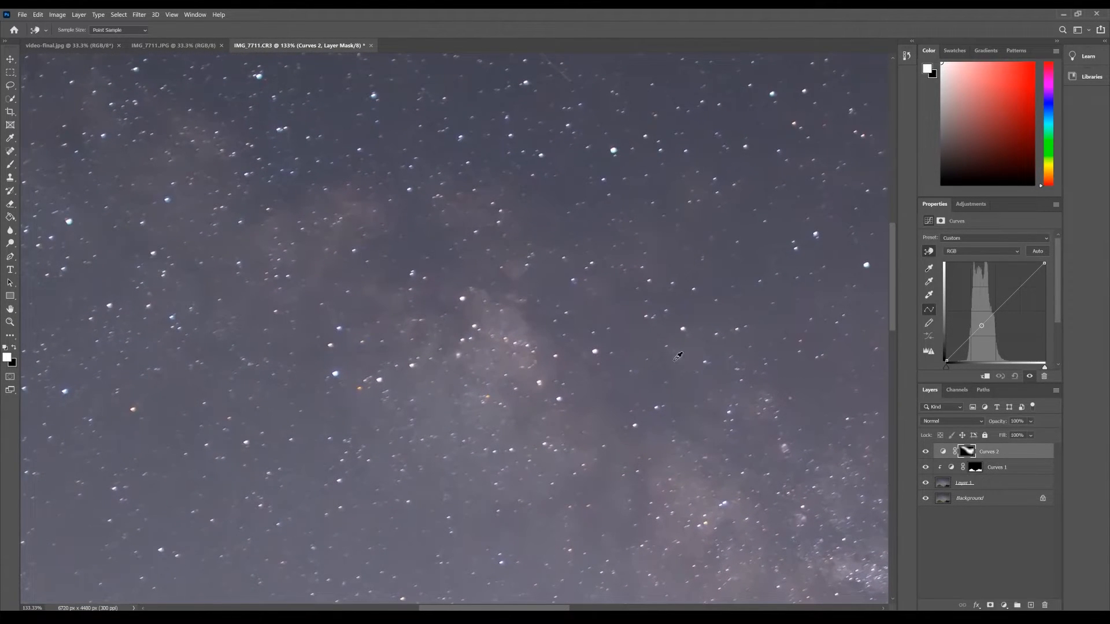
pyautogui.moveTo(554, 282); pyautogui.dragTo(552, 282)
pyautogui.moveTo(763, 385); pyautogui.dragTo(575, 327)
pyautogui.moveTo(575, 326); pyautogui.dragTo(481, 329)
pyautogui.hotkey('ctrl', '0')
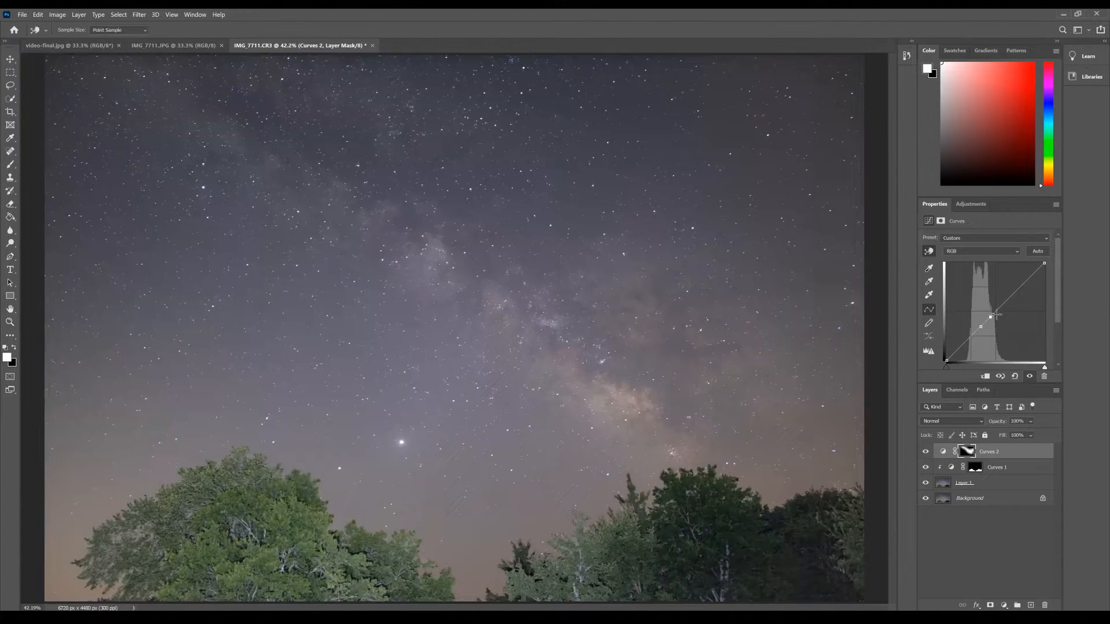
# Shape the Curves 2 curve into an S with lower shadows and raised highlights, comparing the sky with the adjustment off and on
pyautogui.moveTo(990, 317)
pyautogui.mouseDown()
pyautogui.moveTo(987, 305)
pyautogui.moveTo(978, 332)
pyautogui.mouseUp()
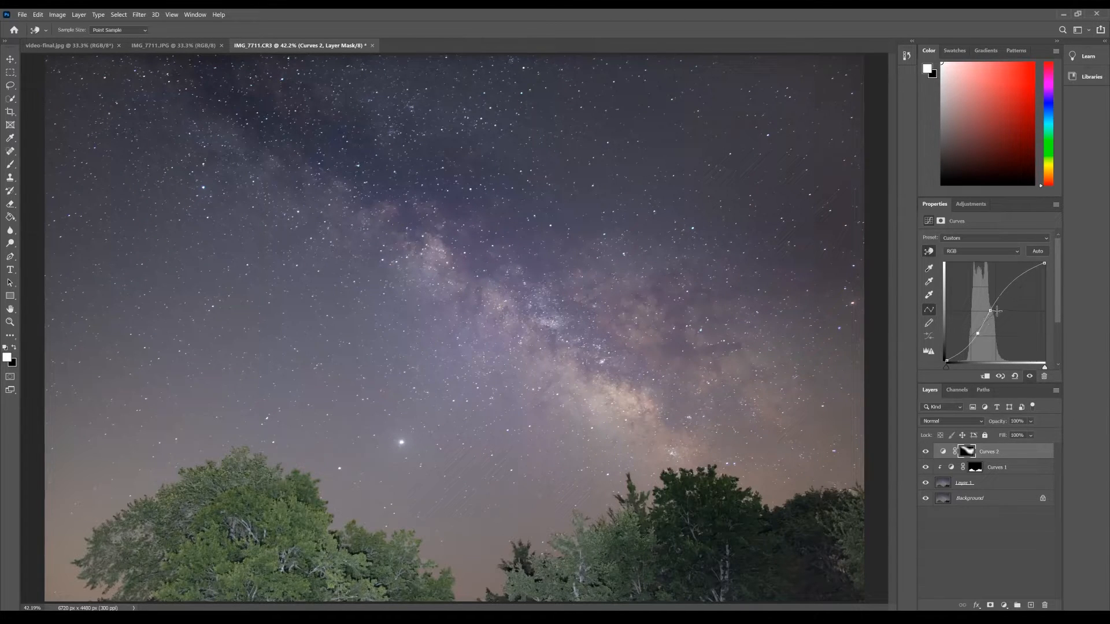
pyautogui.press('z')
pyautogui.moveTo(679, 310); pyautogui.dragTo(674, 310)
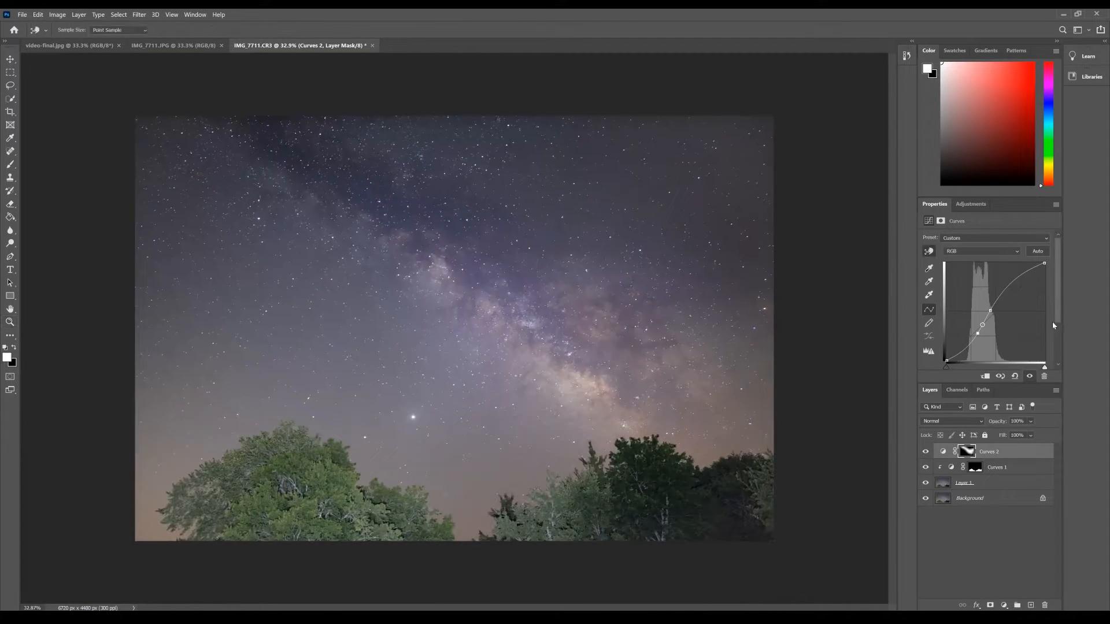
pyautogui.click(1029, 376)
pyautogui.click(1029, 377)
pyautogui.moveTo(991, 311); pyautogui.dragTo(989, 311)
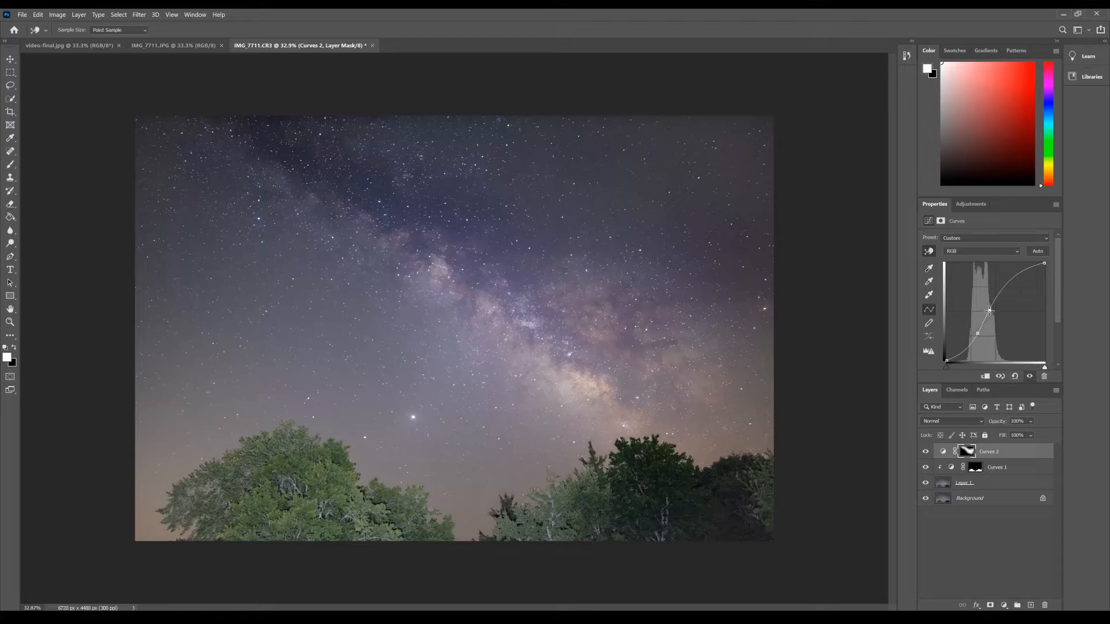
pyautogui.press('b')
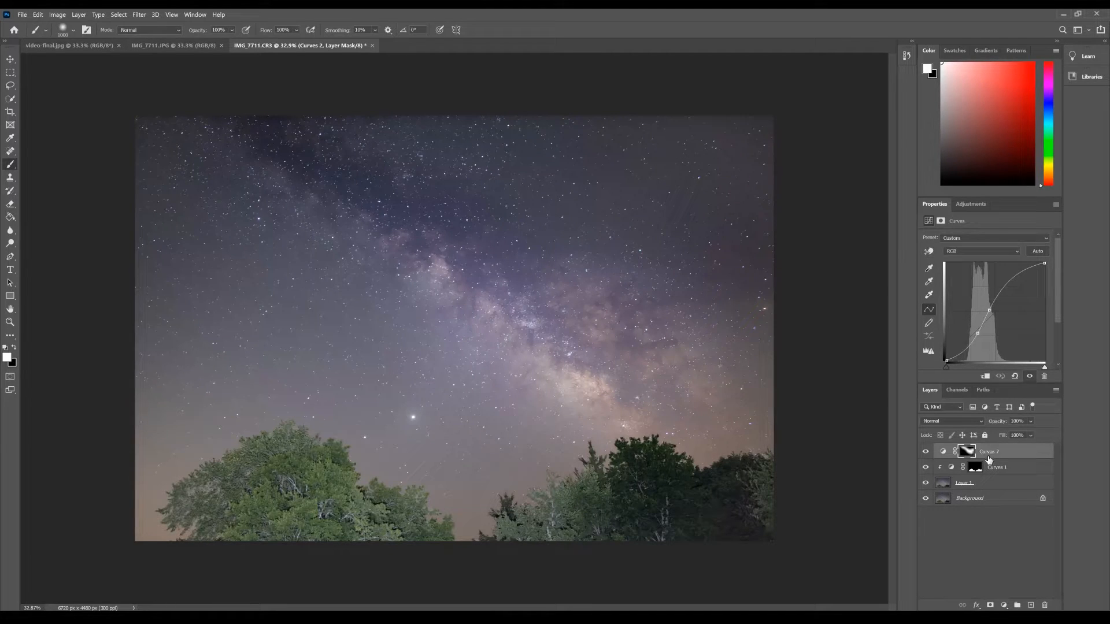
# Apply Unsharp Mask to Layer 1 with amount 90%, radius 735.8 pixels and threshold 0, and return to the Brush tool
pyautogui.click(982, 489)
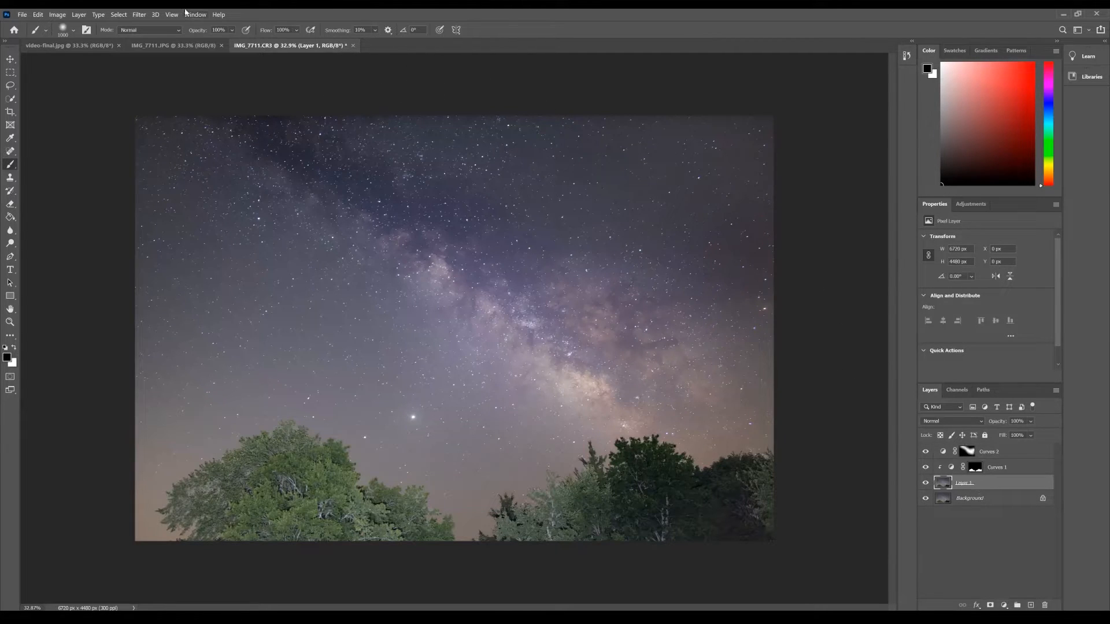
pyautogui.click(143, 16)
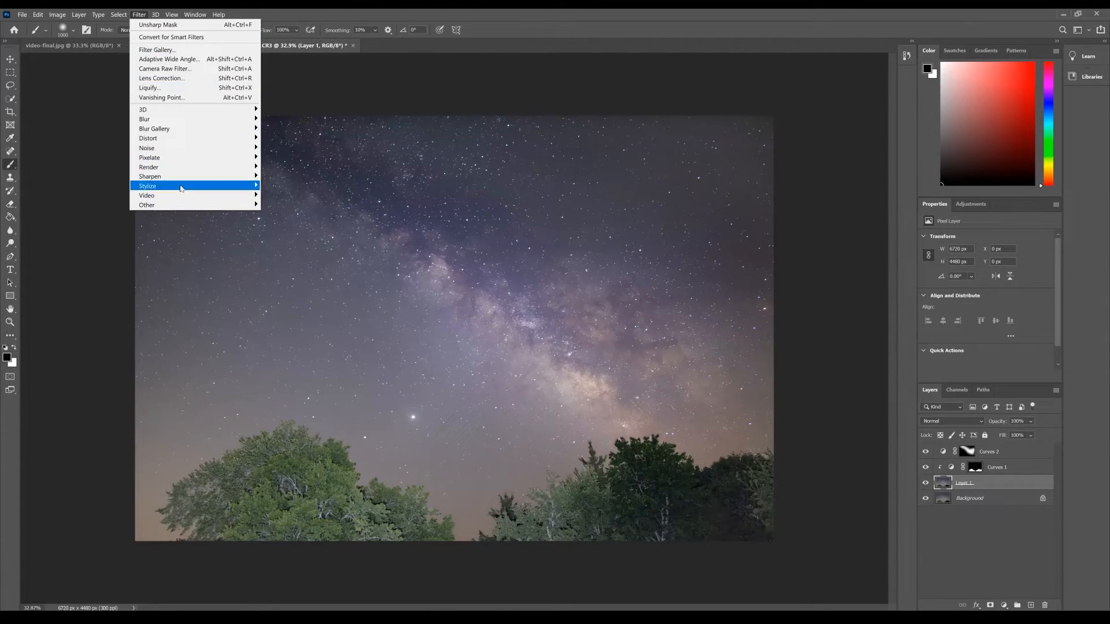
pyautogui.moveTo(230, 180)
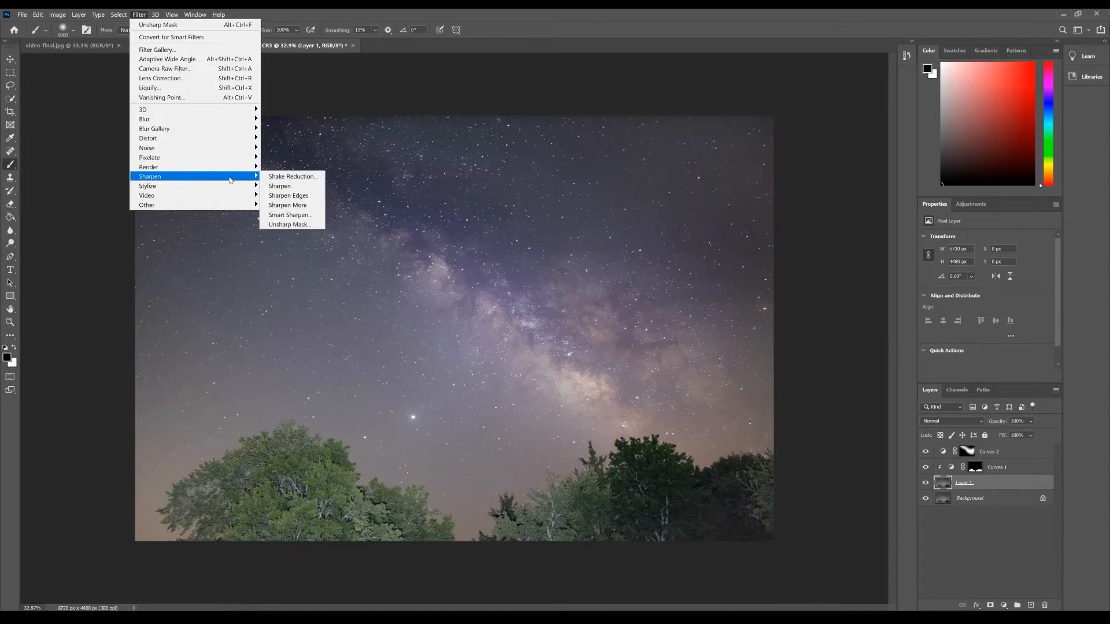
pyautogui.click(286, 224)
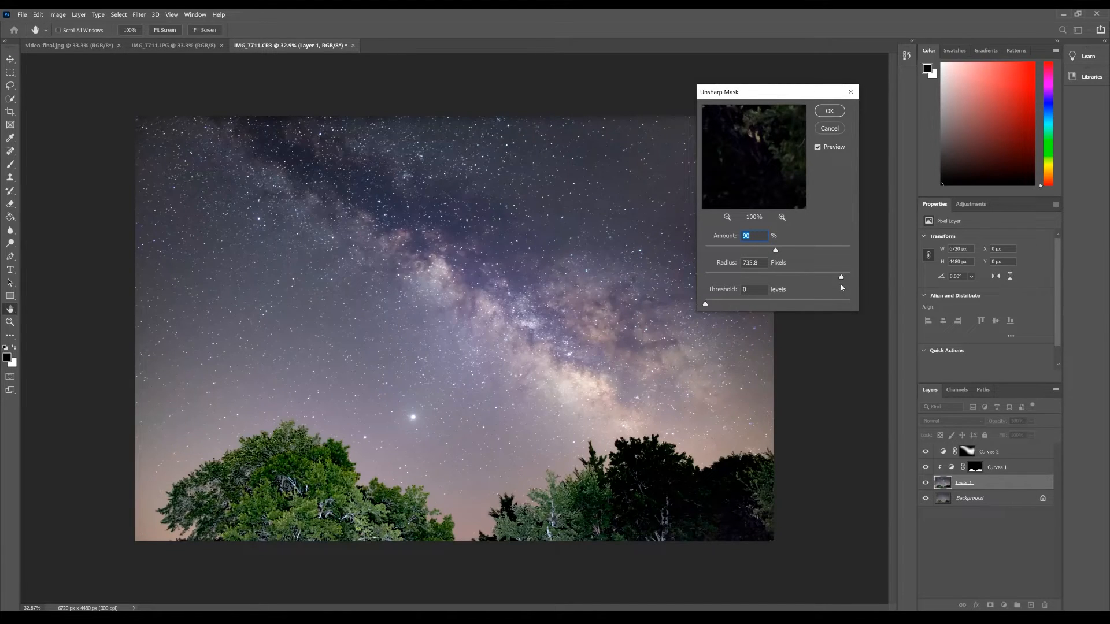
pyautogui.click(828, 111)
pyautogui.press('b')
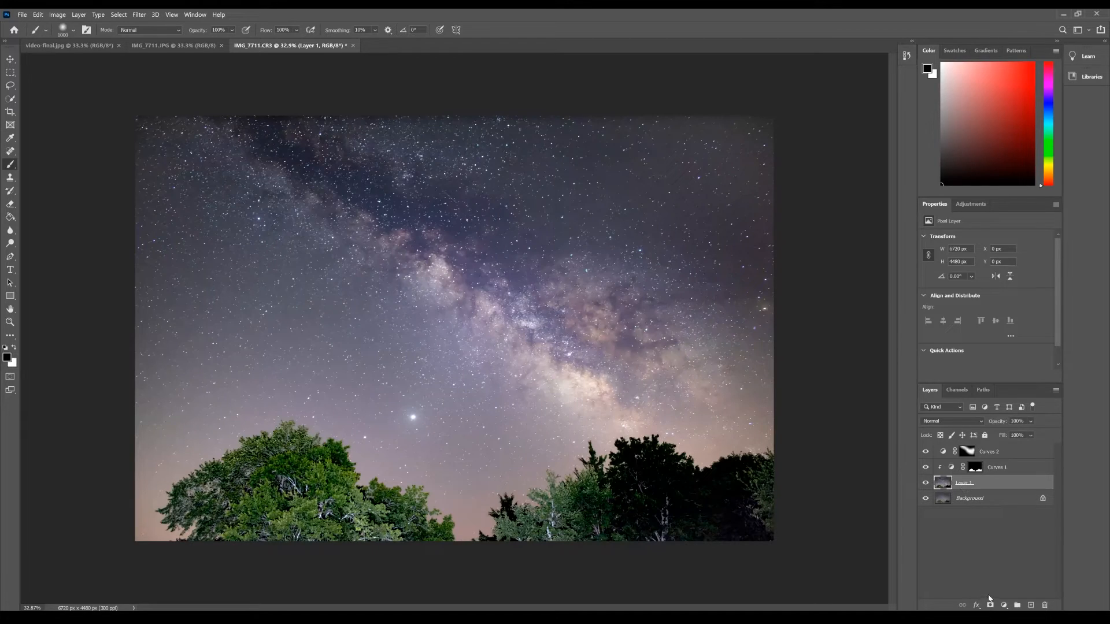
# Add a layer mask to Layer 1 and fill it with black using the Paint Bucket tool
pyautogui.click(991, 605)
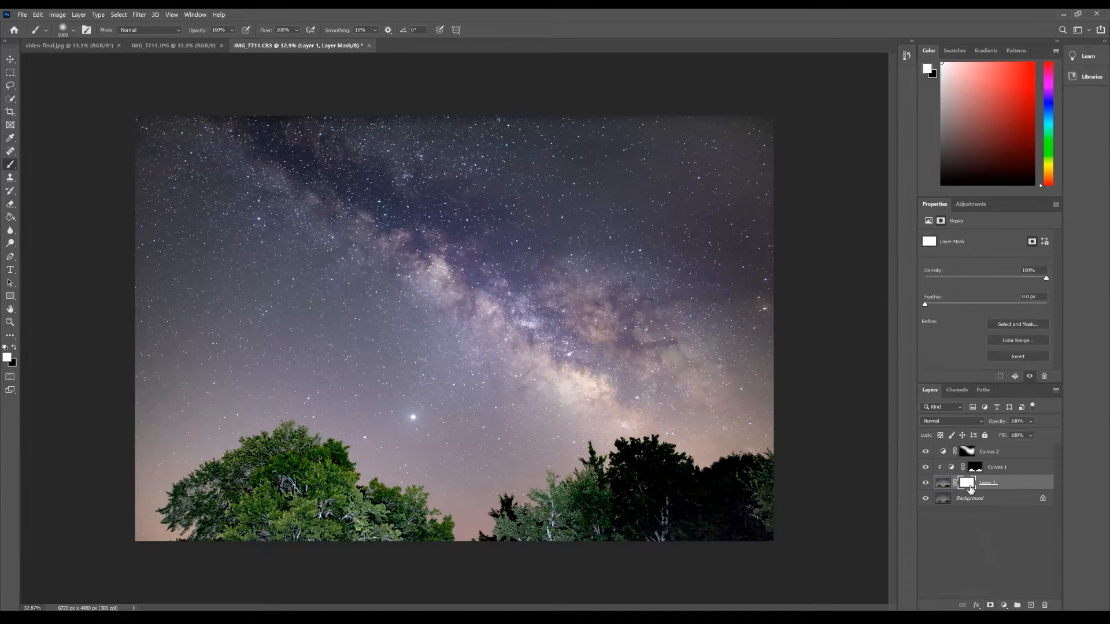
pyautogui.press('g')
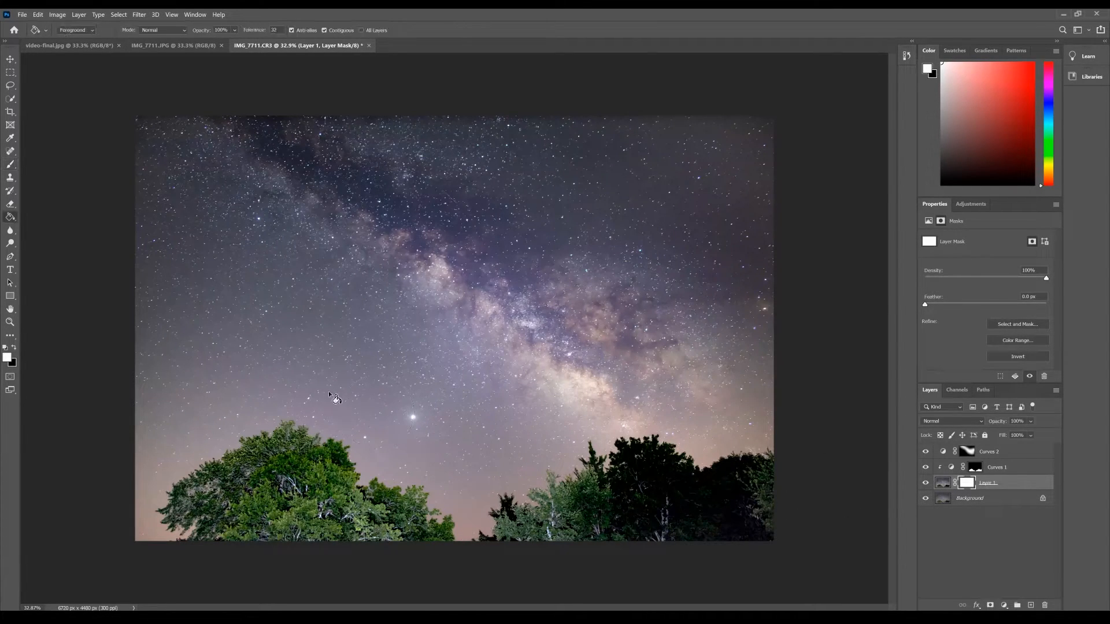
pyautogui.click(18, 348)
pyautogui.click(379, 324)
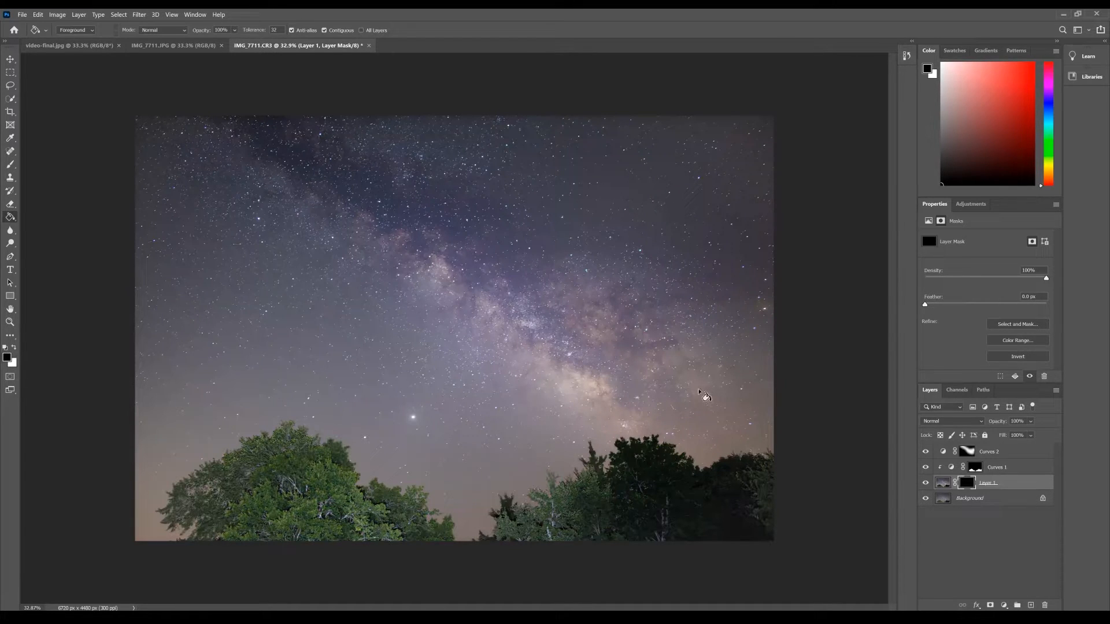
# Paint white with a smaller soft brush on the Layer 1 mask along the Milky Way band and its glow down to the trees
pyautogui.press('b')
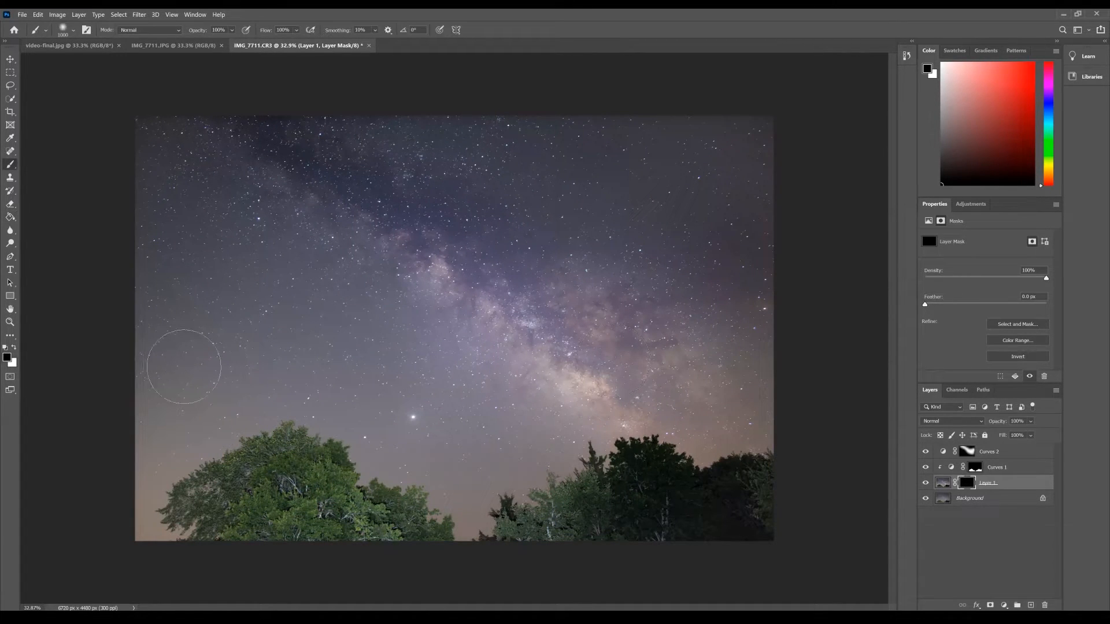
pyautogui.click(14, 347)
pyautogui.click(74, 35)
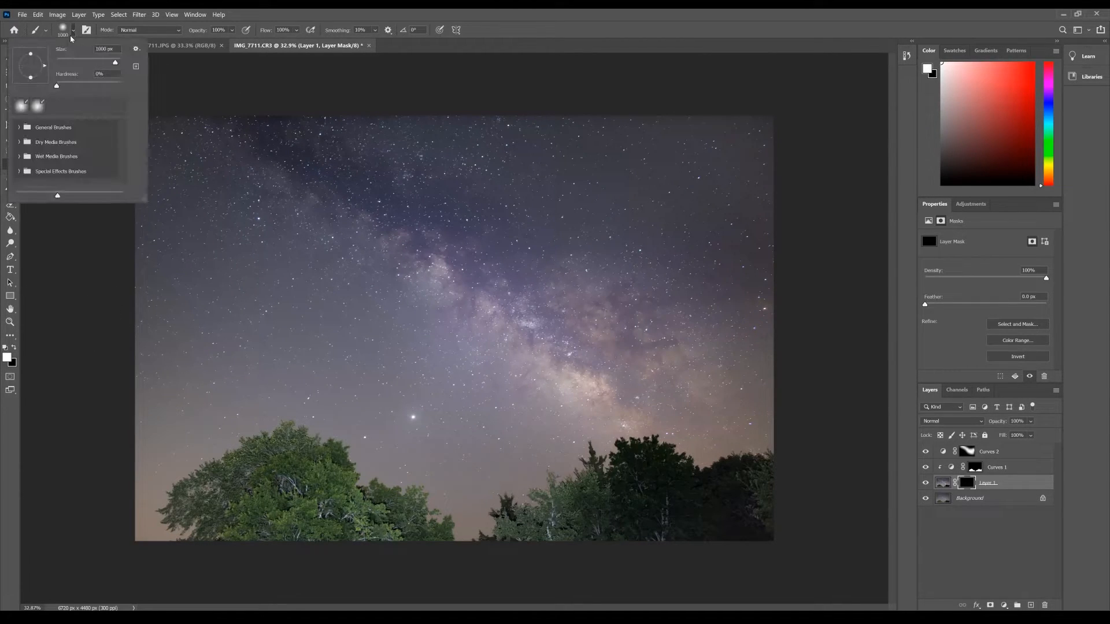
pyautogui.moveTo(73, 61); pyautogui.dragTo(113, 63)
pyautogui.click(272, 156)
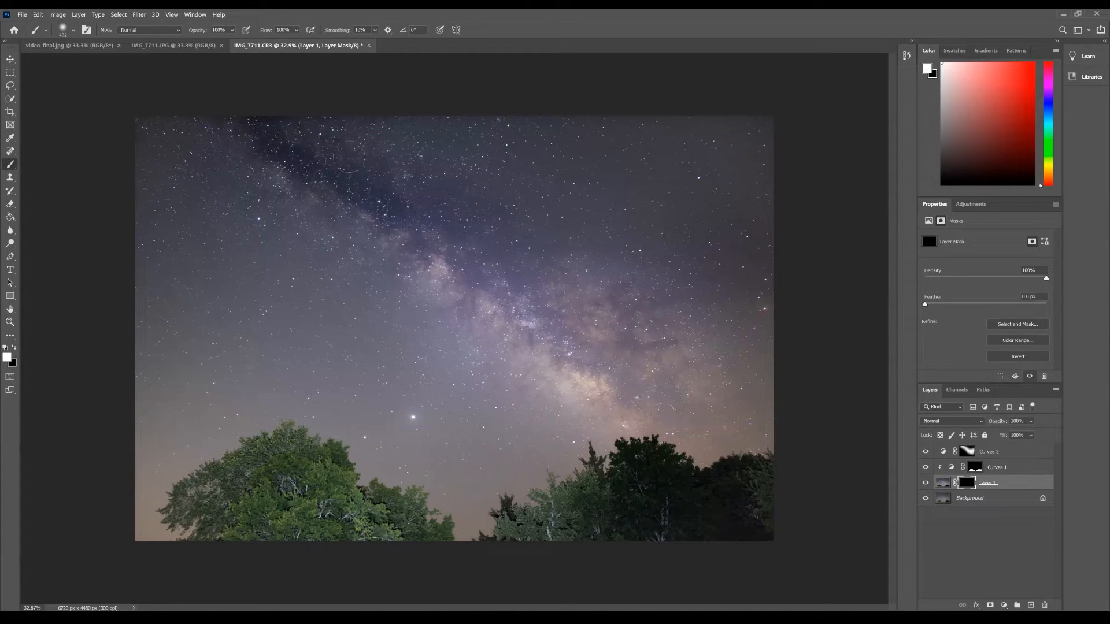
pyautogui.moveTo(395, 197); pyautogui.dragTo(431, 250)
pyautogui.moveTo(520, 303)
pyautogui.mouseDown()
pyautogui.moveTo(527, 322)
pyautogui.moveTo(607, 375)
pyautogui.moveTo(660, 393)
pyautogui.moveTo(483, 312)
pyautogui.mouseUp()
pyautogui.click(688, 418)
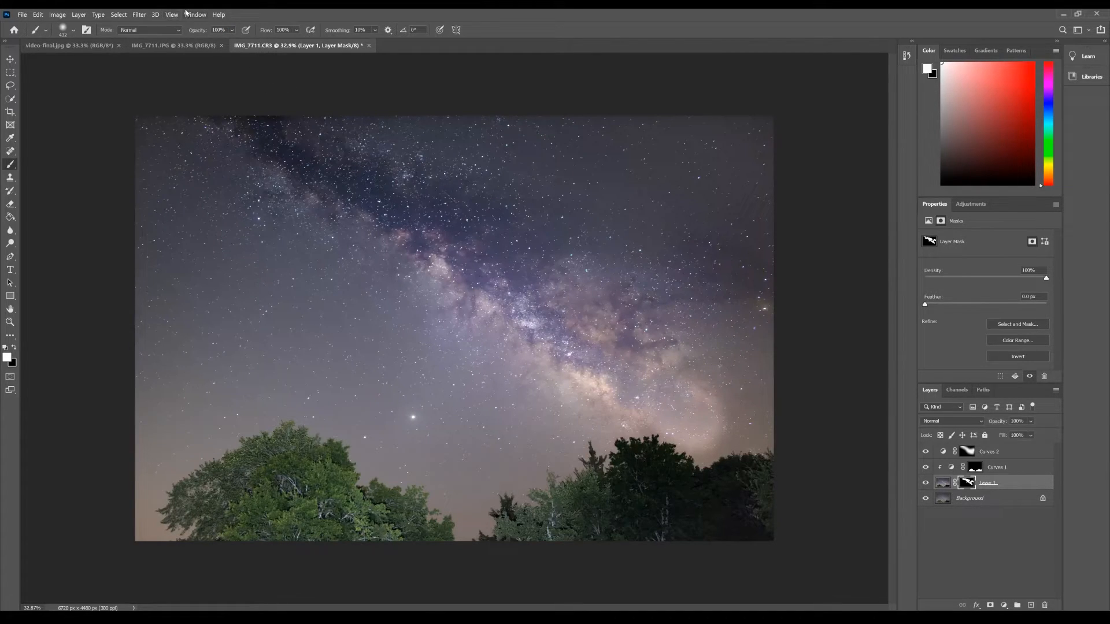
# Soften the Layer 1 mask with a Gaussian Blur of 350 pixels radius, comparing the preview off and on
pyautogui.click(139, 14)
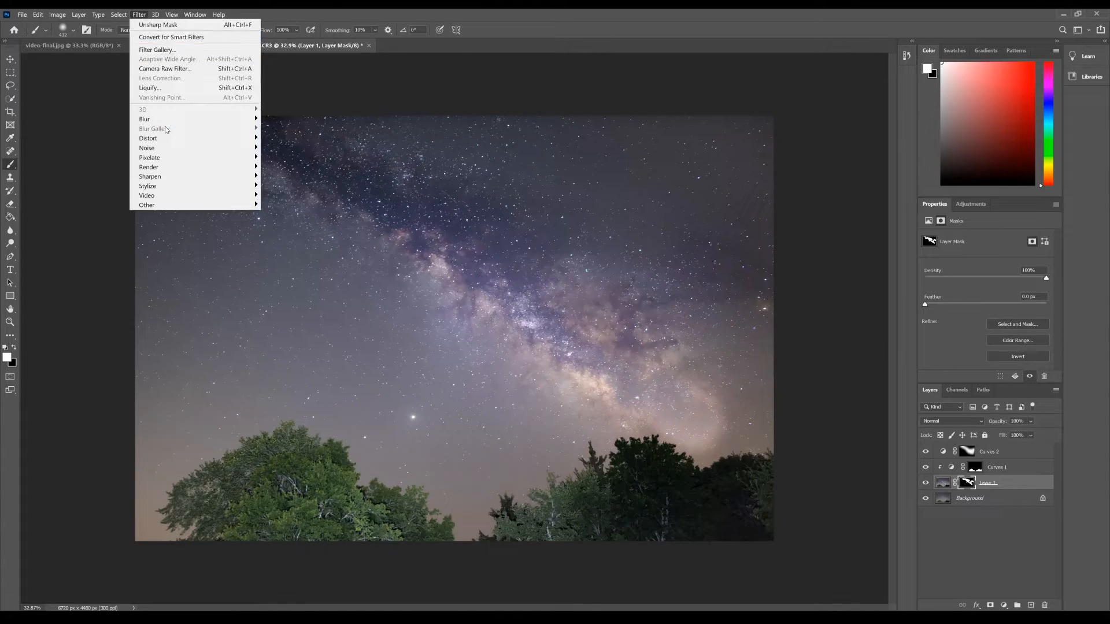
pyautogui.moveTo(174, 120)
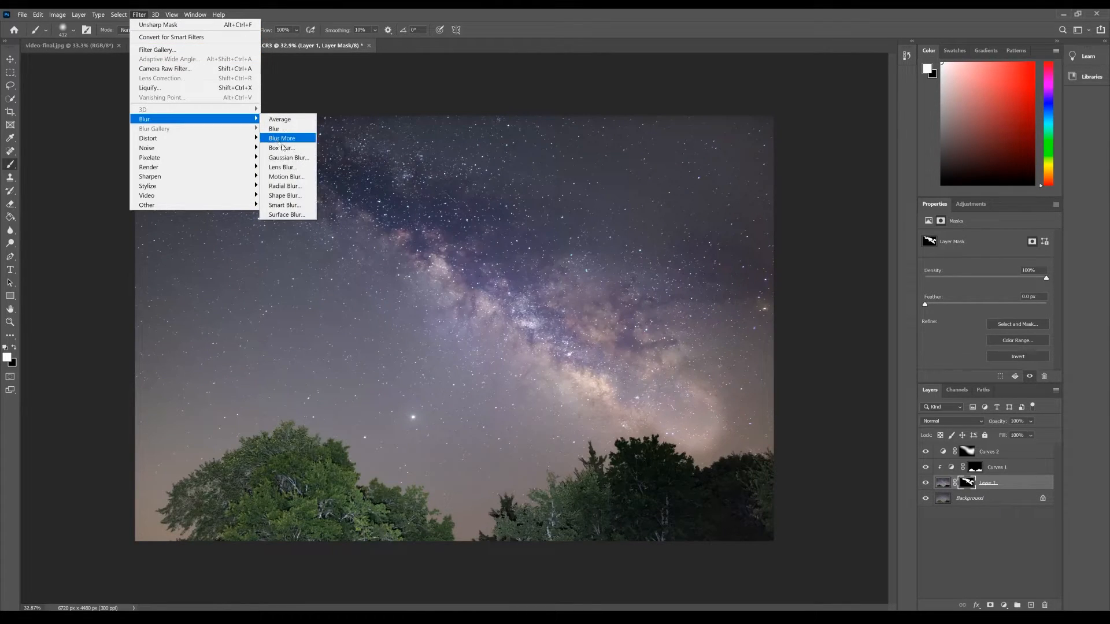
pyautogui.click(292, 158)
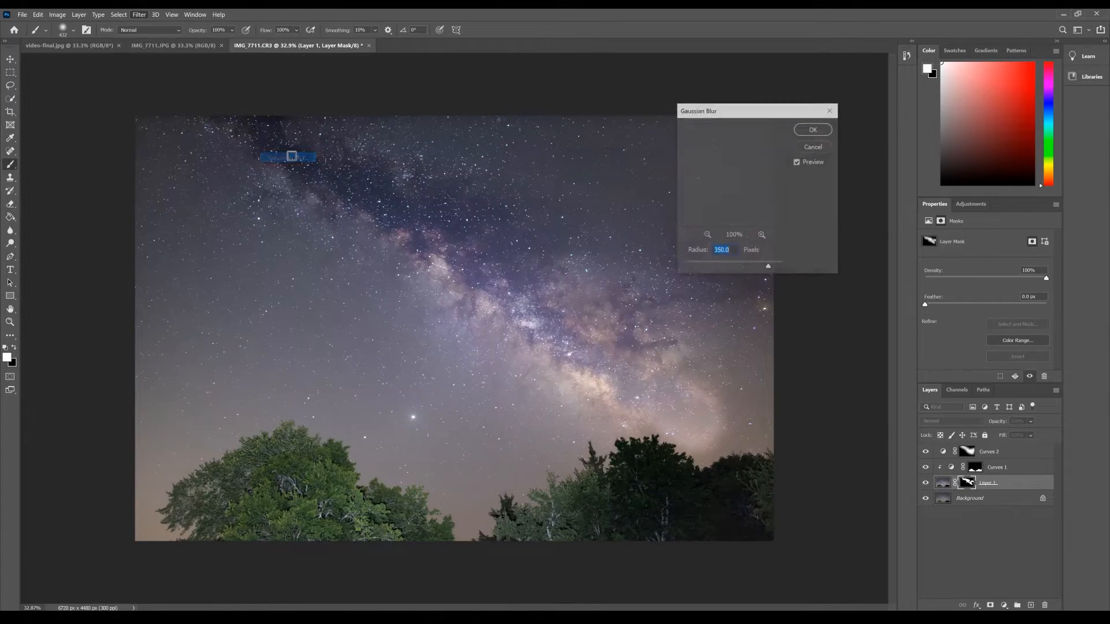
pyautogui.click(799, 162)
pyautogui.click(799, 162)
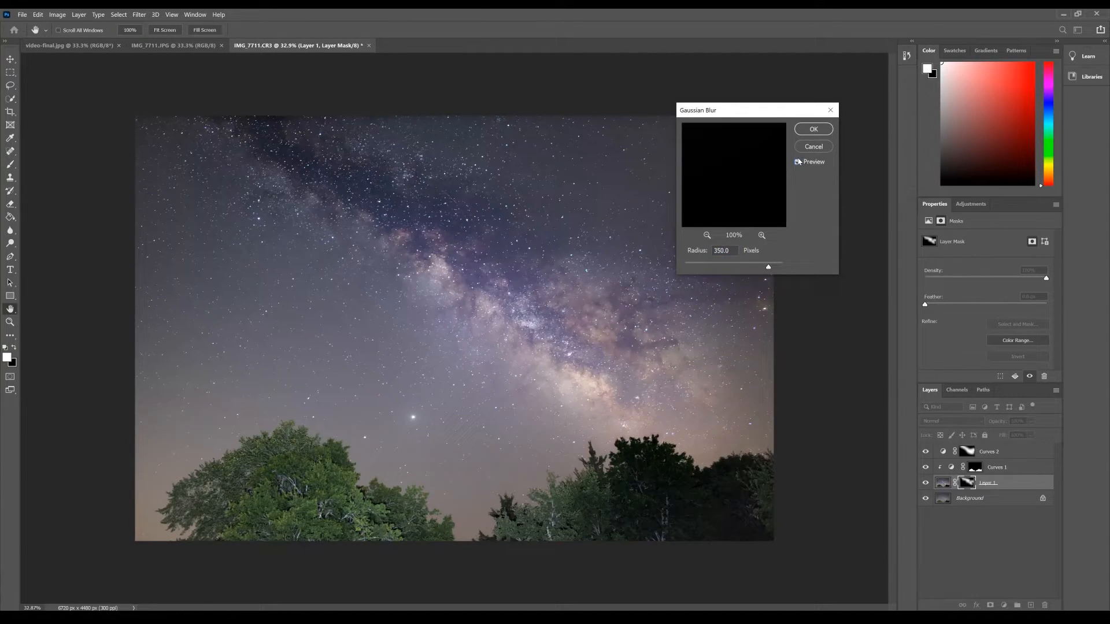
pyautogui.click(811, 133)
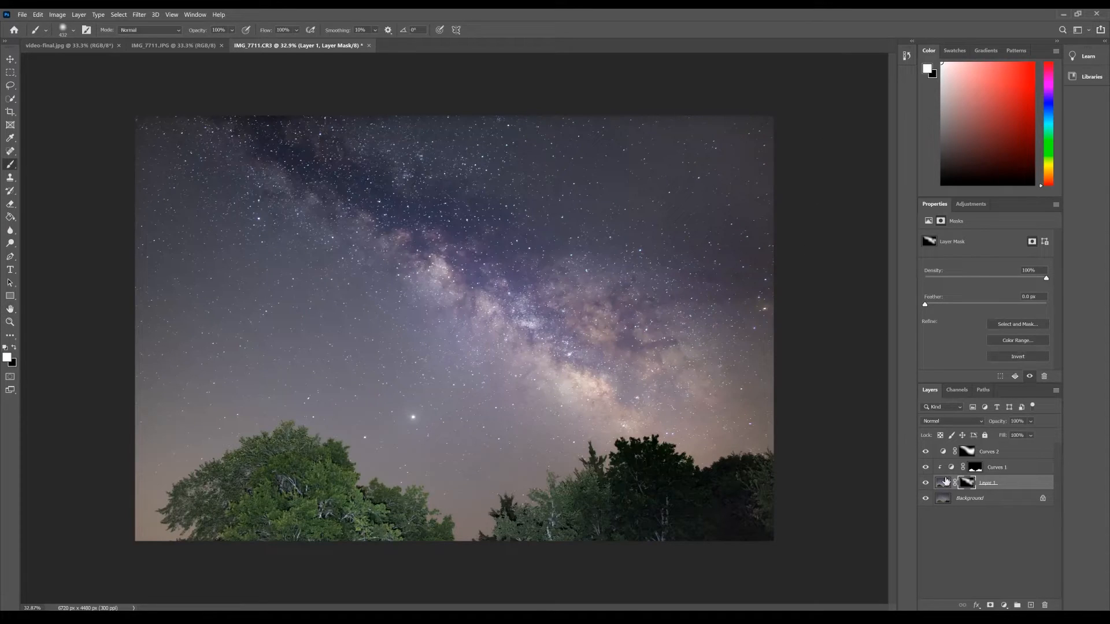
# Toggle Layer 1's visibility repeatedly to compare the Milky Way with and without the masked sharpening
pyautogui.click(927, 483)
pyautogui.click(927, 483)
pyautogui.click(926, 483)
pyautogui.click(928, 484)
pyautogui.click(927, 483)
pyautogui.click(927, 483)
pyautogui.click(929, 482)
# Fine-tune Layer 1's opacity, deselect the layers, and compare the image with Layer 1 hidden and shown
pyautogui.click(1030, 422)
pyautogui.moveTo(1037, 434)
pyautogui.mouseDown()
pyautogui.moveTo(995, 440)
pyautogui.moveTo(1069, 435)
pyautogui.moveTo(1039, 436)
pyautogui.mouseUp()
pyautogui.moveTo(1039, 436); pyautogui.dragTo(1040, 436)
pyautogui.click(997, 533)
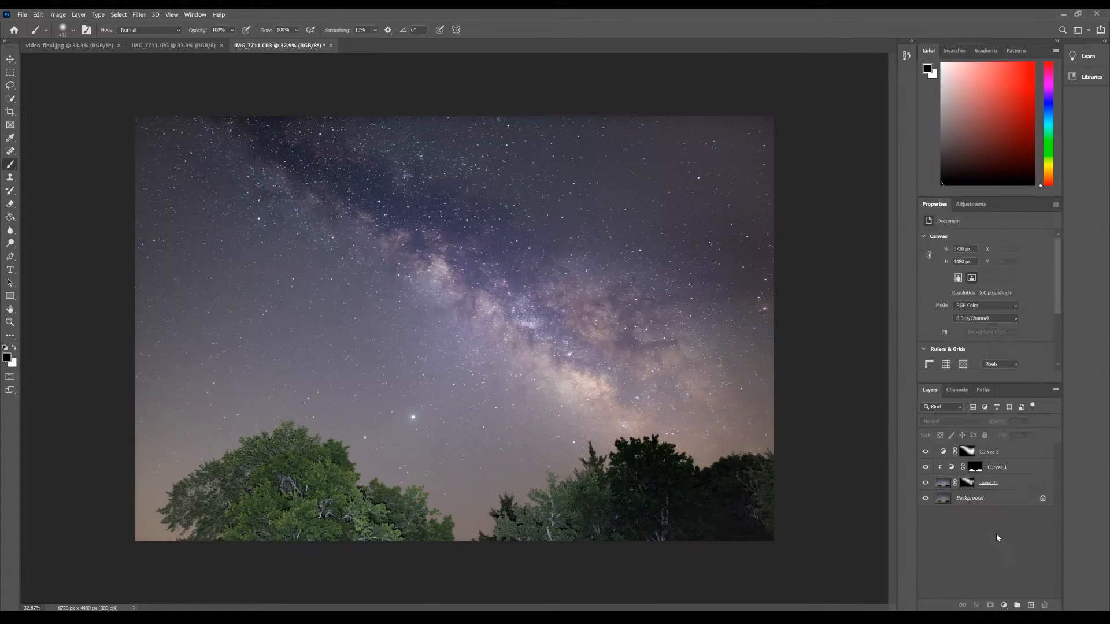
pyautogui.click(925, 483)
pyautogui.click(926, 483)
pyautogui.click(989, 487)
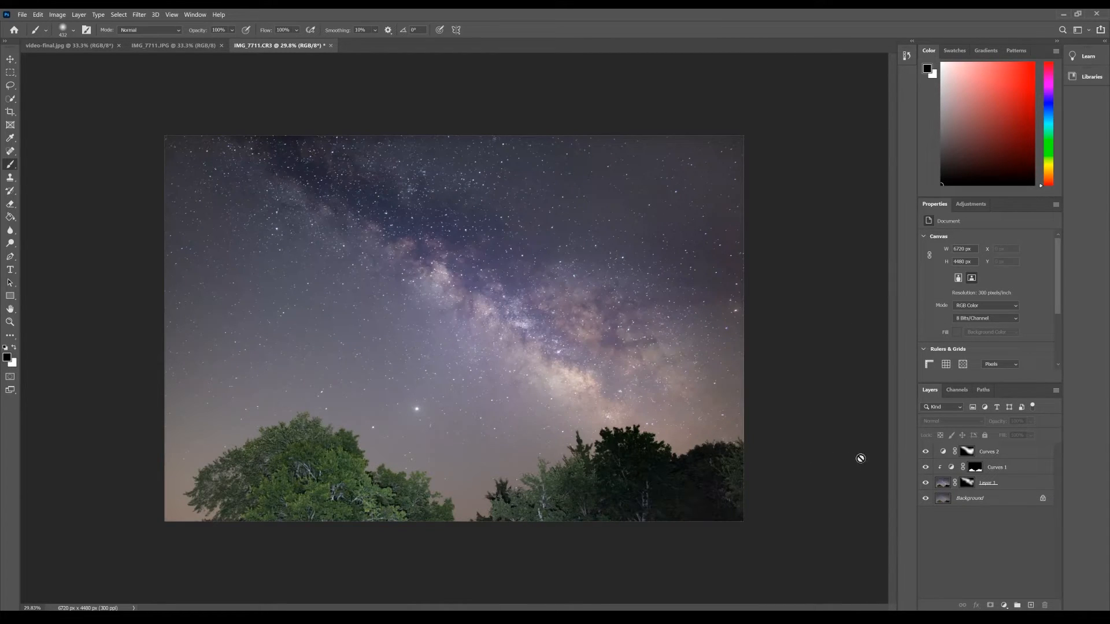
# Add a new Curves adjustment layer above Curves 2 and raise its midtones to brighten the image
pyautogui.click(992, 453)
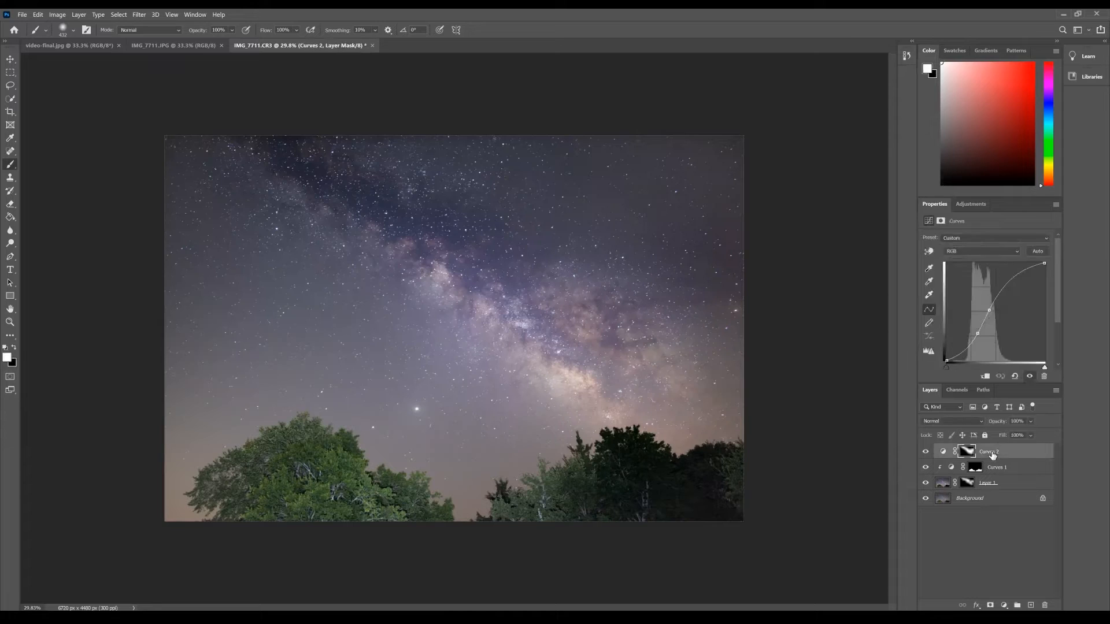
pyautogui.click(972, 205)
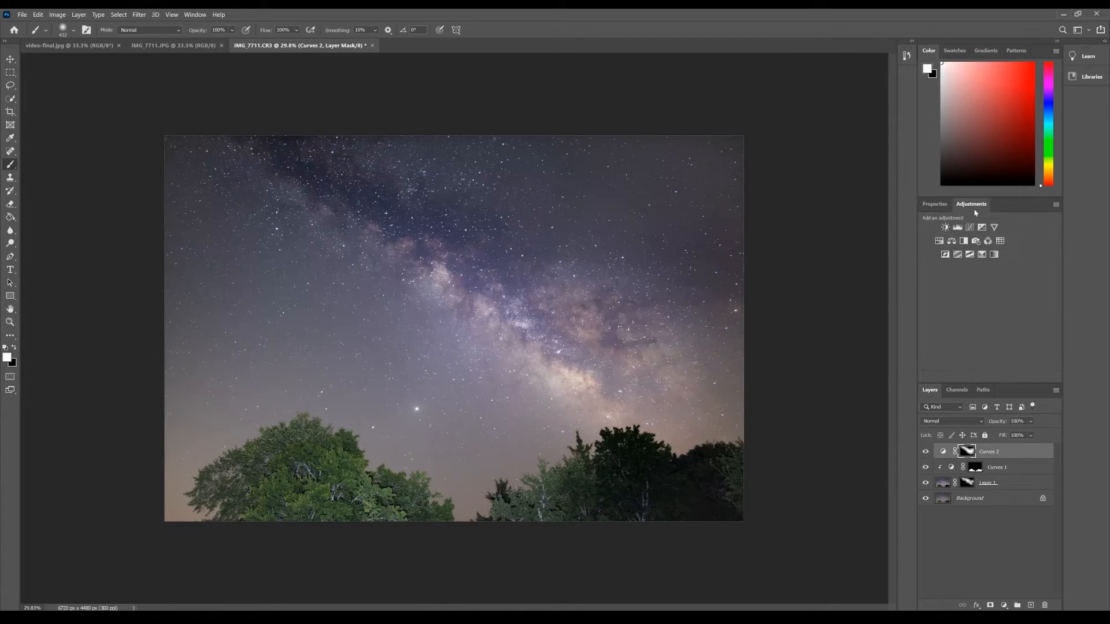
pyautogui.click(971, 227)
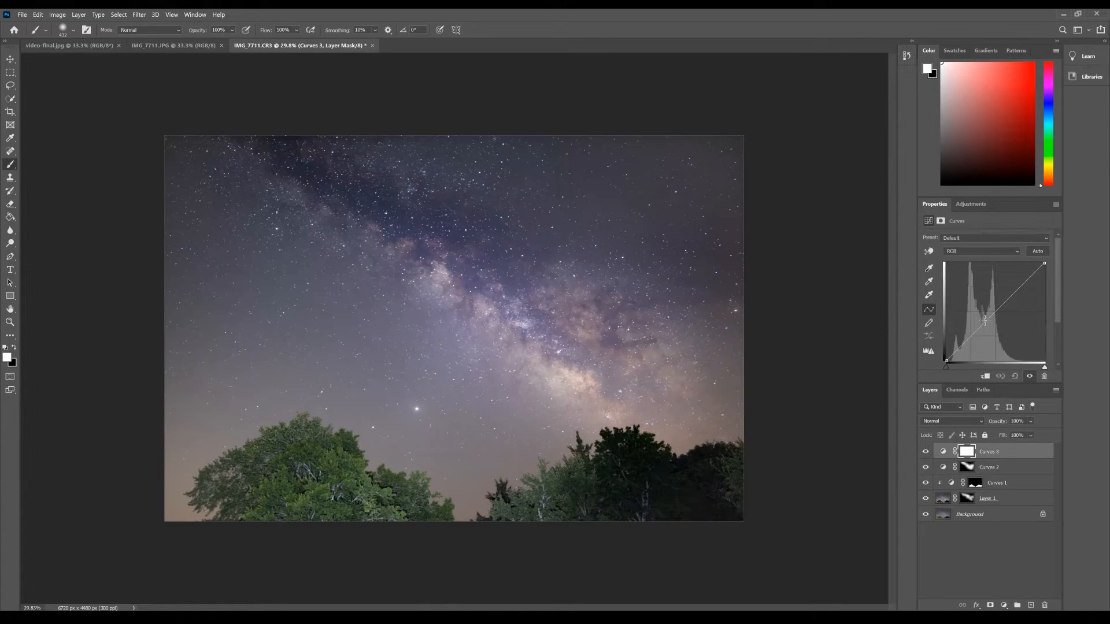
pyautogui.moveTo(984, 316)
pyautogui.mouseDown()
pyautogui.moveTo(981, 298)
pyautogui.moveTo(986, 309)
pyautogui.mouseUp()
# Fill the Curves 3 layer mask with black using the Paint Bucket tool
pyautogui.press('g')
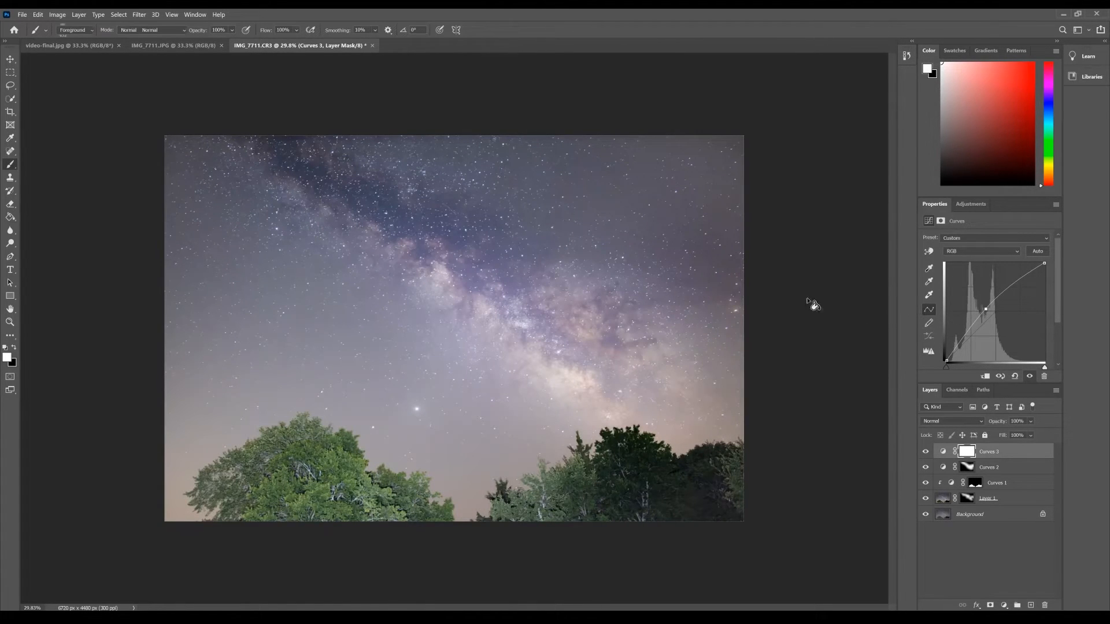
pyautogui.click(14, 347)
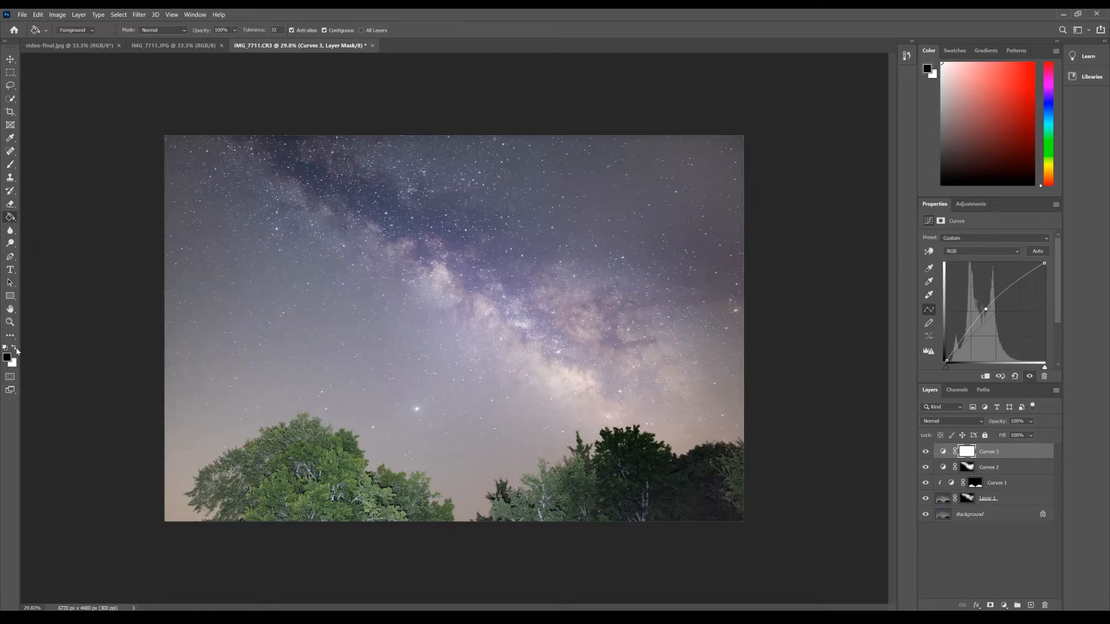
pyautogui.click(302, 368)
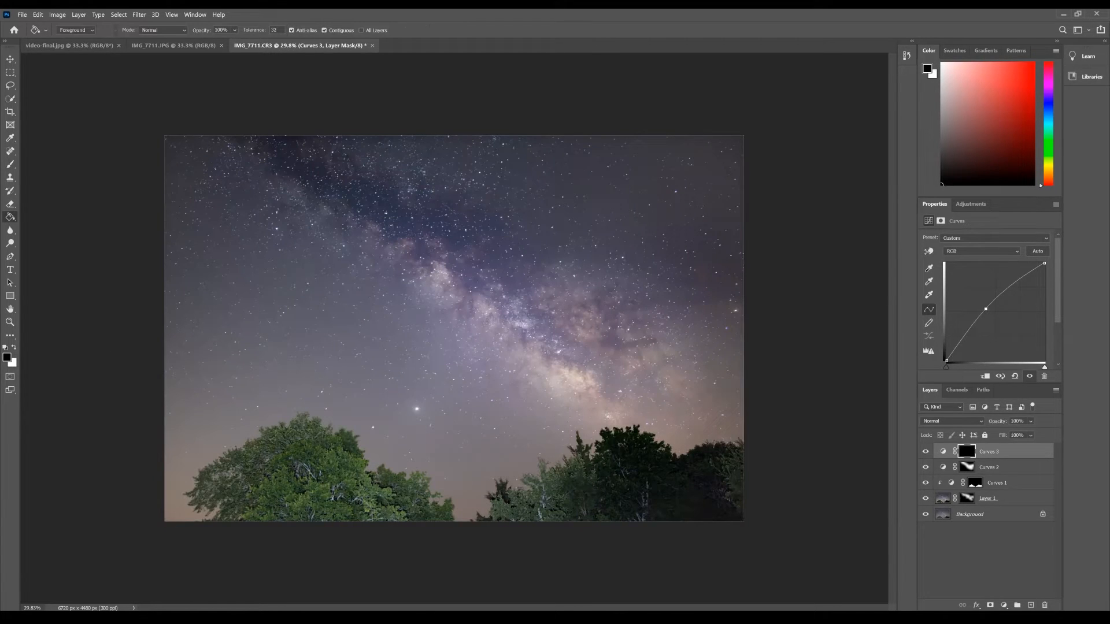
# Paint white with the soft brush on the Curves 3 mask across the trees and the low sky along the horizon
pyautogui.press('b')
pyautogui.click(13, 349)
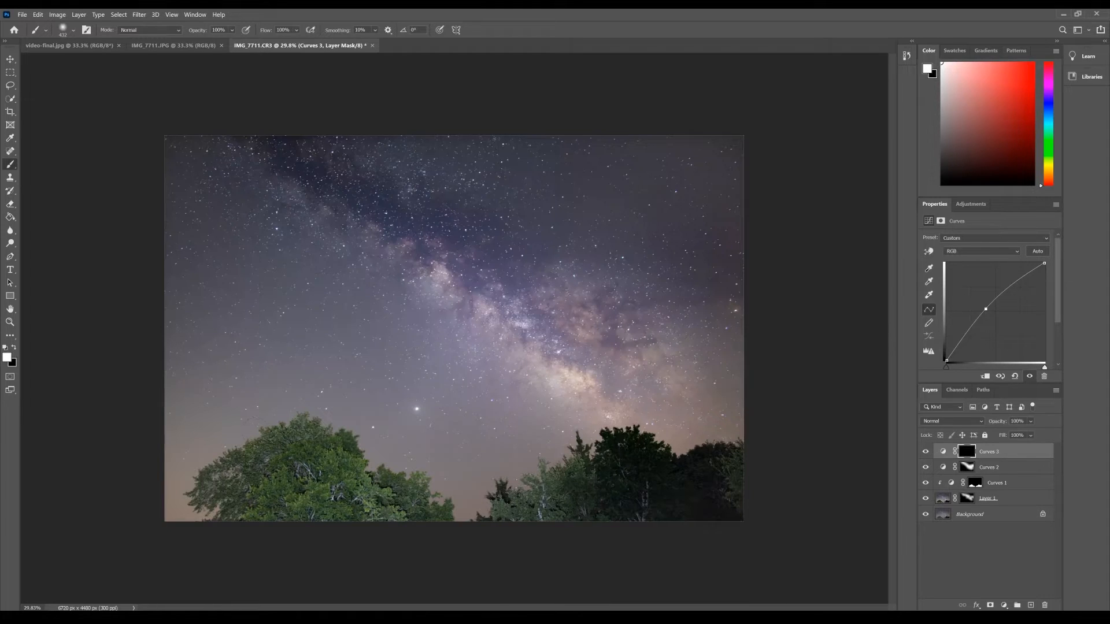
pyautogui.moveTo(199, 512)
pyautogui.mouseDown()
pyautogui.moveTo(173, 485)
pyautogui.moveTo(260, 417)
pyautogui.moveTo(188, 413)
pyautogui.moveTo(167, 465)
pyautogui.moveTo(208, 434)
pyautogui.moveTo(163, 397)
pyautogui.moveTo(222, 383)
pyautogui.moveTo(370, 425)
pyautogui.moveTo(431, 465)
pyautogui.moveTo(723, 419)
pyautogui.moveTo(387, 471)
pyautogui.moveTo(769, 436)
pyautogui.mouseUp()
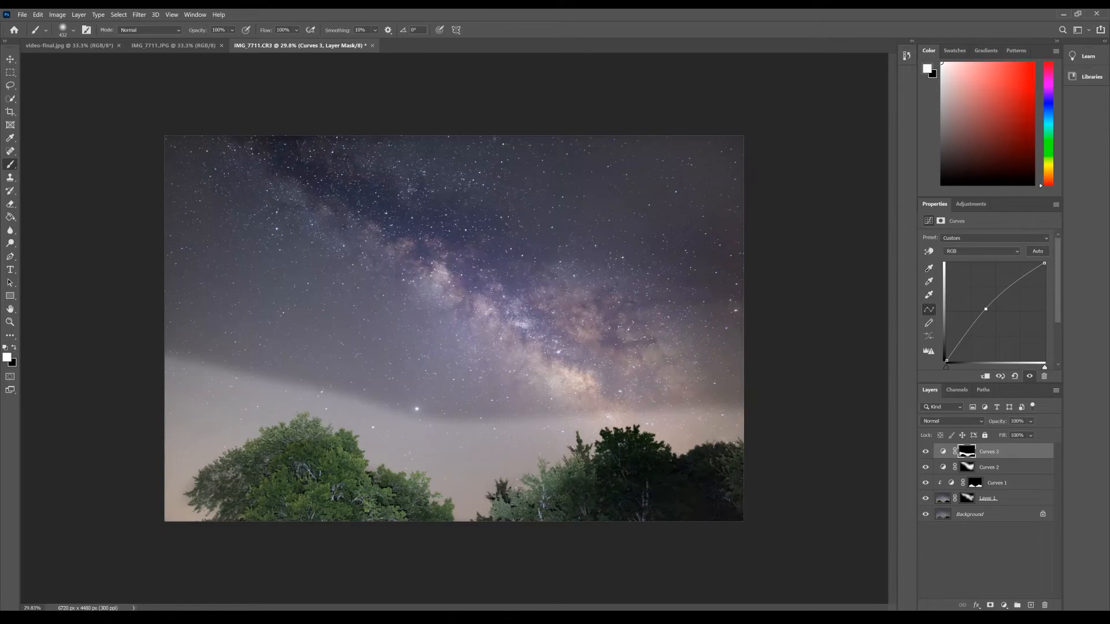
# Lower the Curves 3 midtones to slightly darken the horizon and trees, and reapply the last Gaussian Blur to the layer's mask
pyautogui.moveTo(993, 305); pyautogui.dragTo(1010, 302)
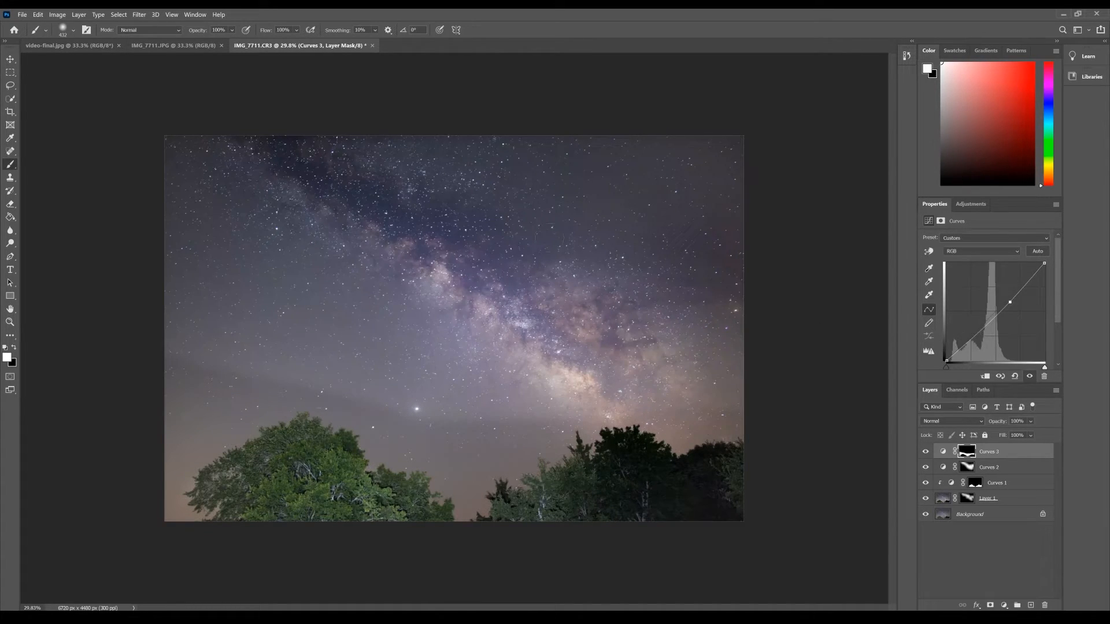
pyautogui.click(140, 16)
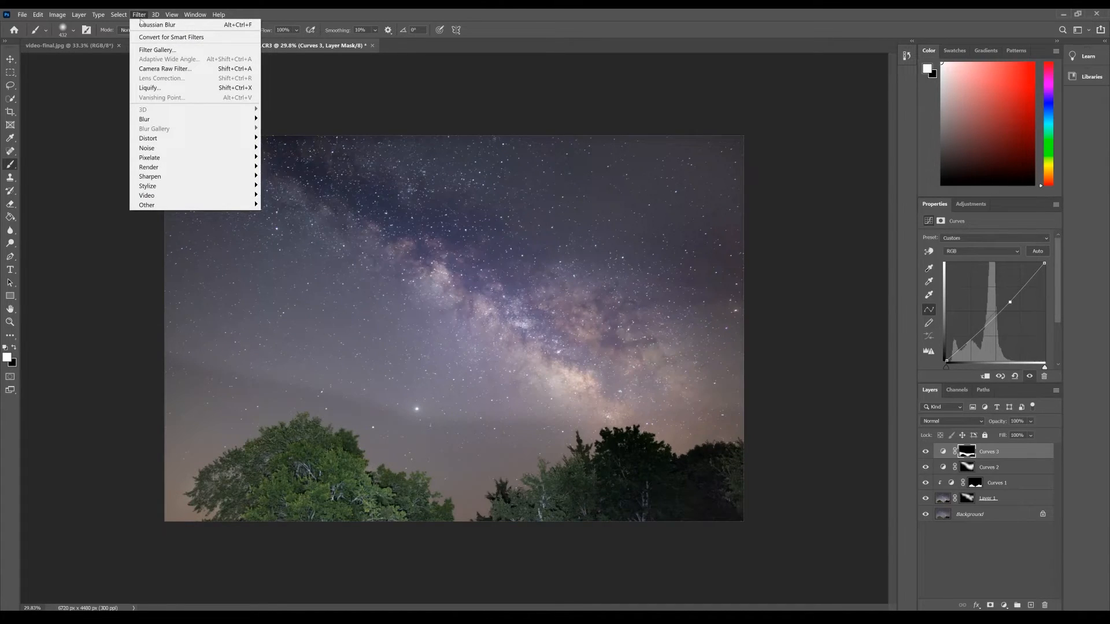
pyautogui.click(142, 25)
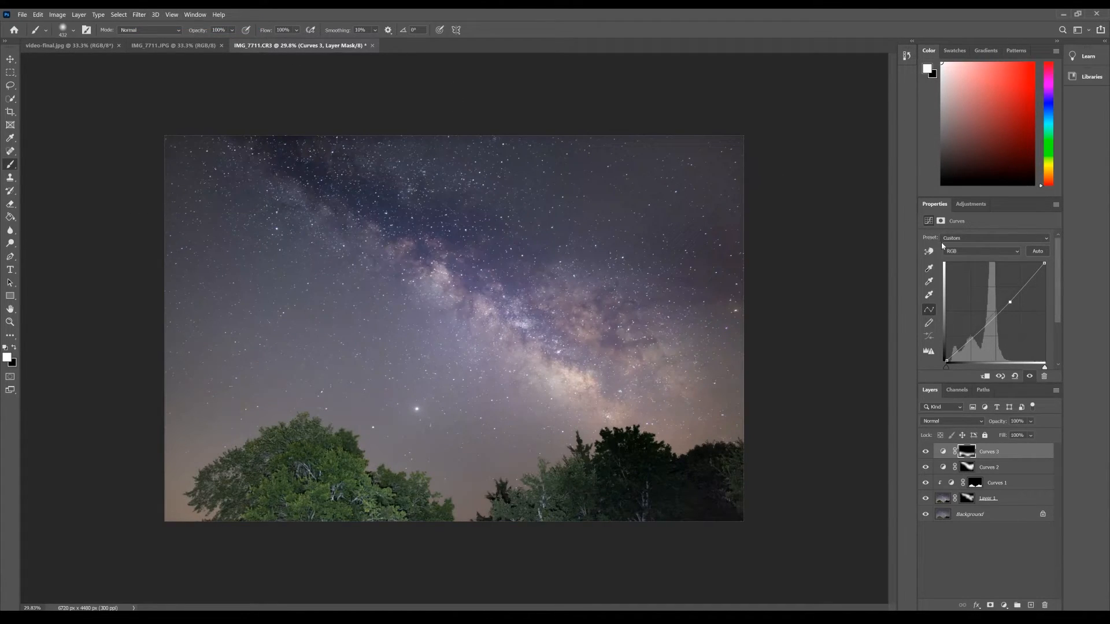
# Add a shadow point to the Curves 3 curve, check the adjustment hidden and shown, and pull the curve's upper point down slightly
pyautogui.moveTo(971, 338)
pyautogui.mouseDown()
pyautogui.moveTo(970, 323)
pyautogui.moveTo(976, 335)
pyautogui.mouseUp()
pyautogui.click(1031, 377)
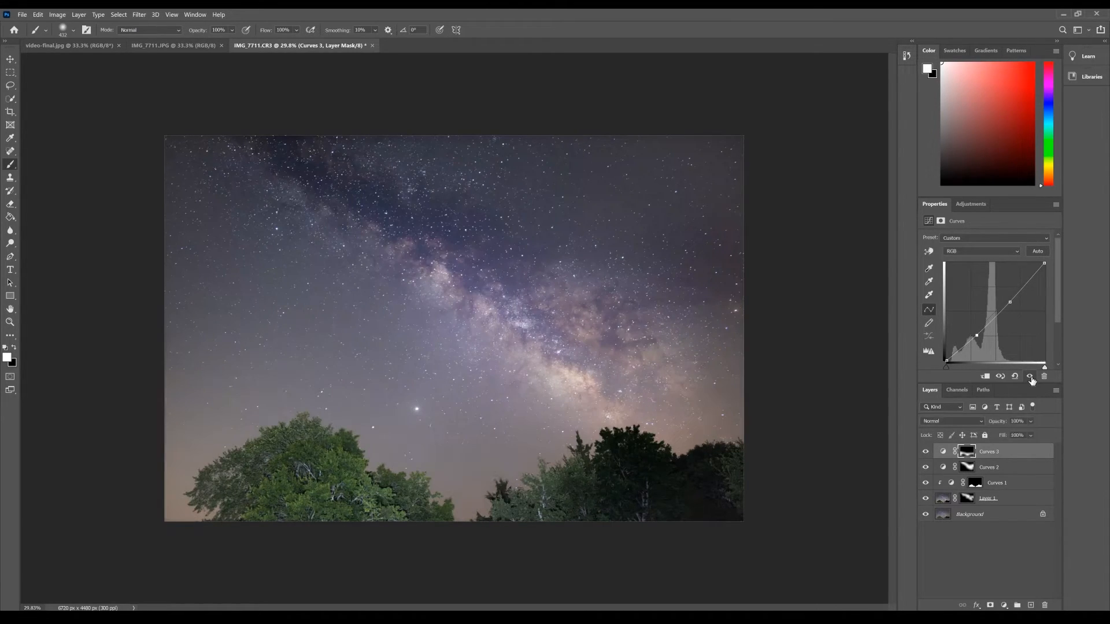
pyautogui.click(1031, 377)
pyautogui.click(1030, 377)
pyautogui.click(1031, 378)
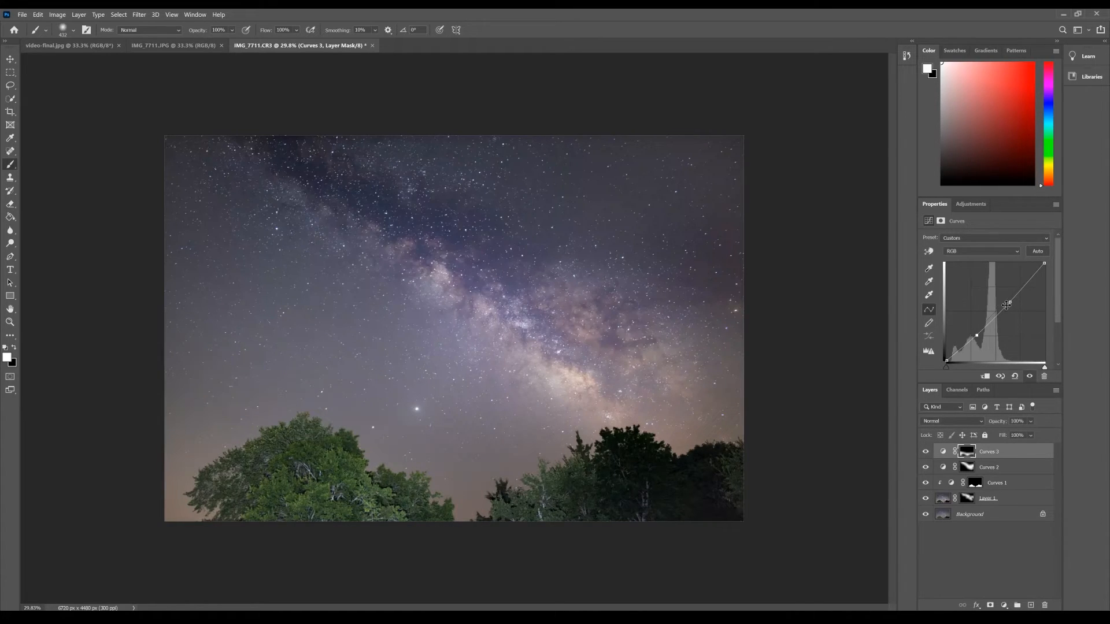
pyautogui.moveTo(1010, 303); pyautogui.dragTo(1012, 309)
# Slightly lower the midtones of the Red and Green channels in the Curves 3 adjustment
pyautogui.click(998, 251)
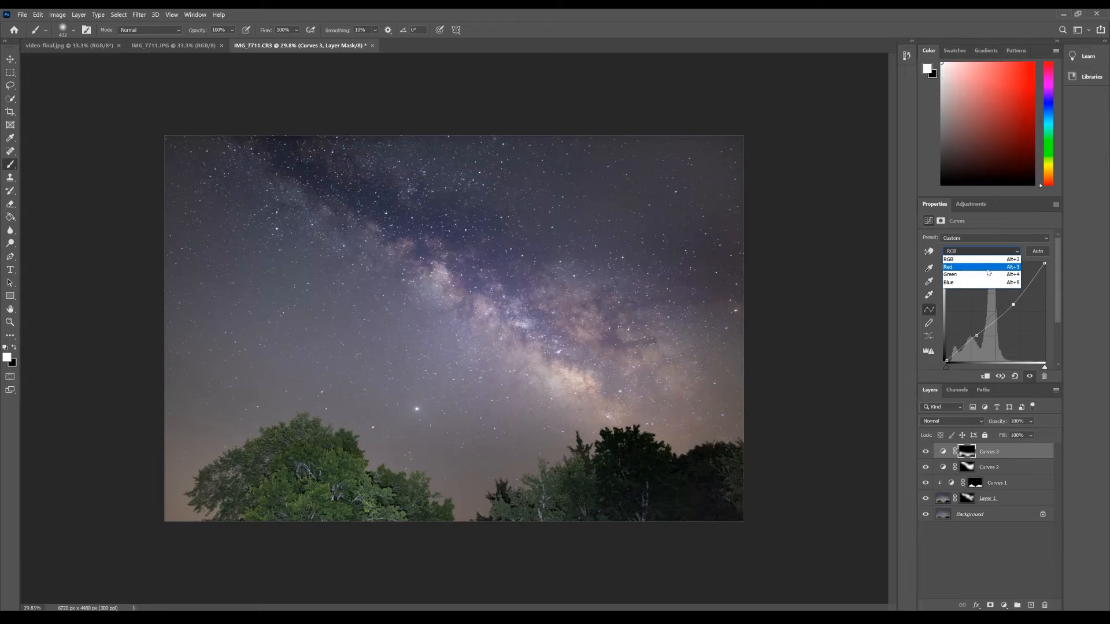
pyautogui.click(987, 268)
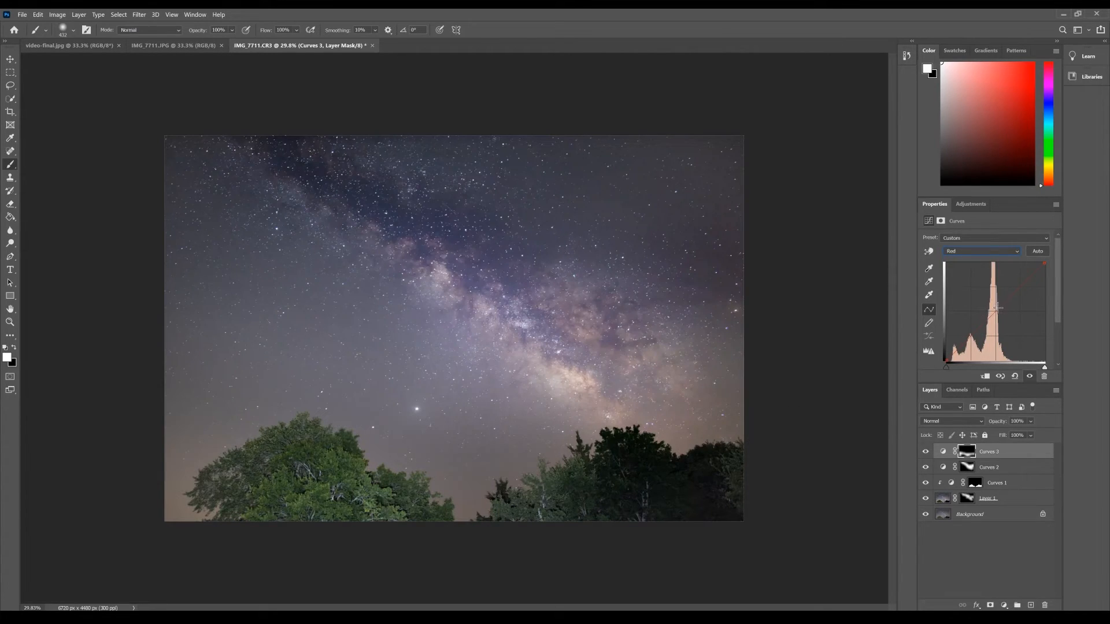
pyautogui.moveTo(998, 310); pyautogui.dragTo(998, 312)
pyautogui.click(994, 251)
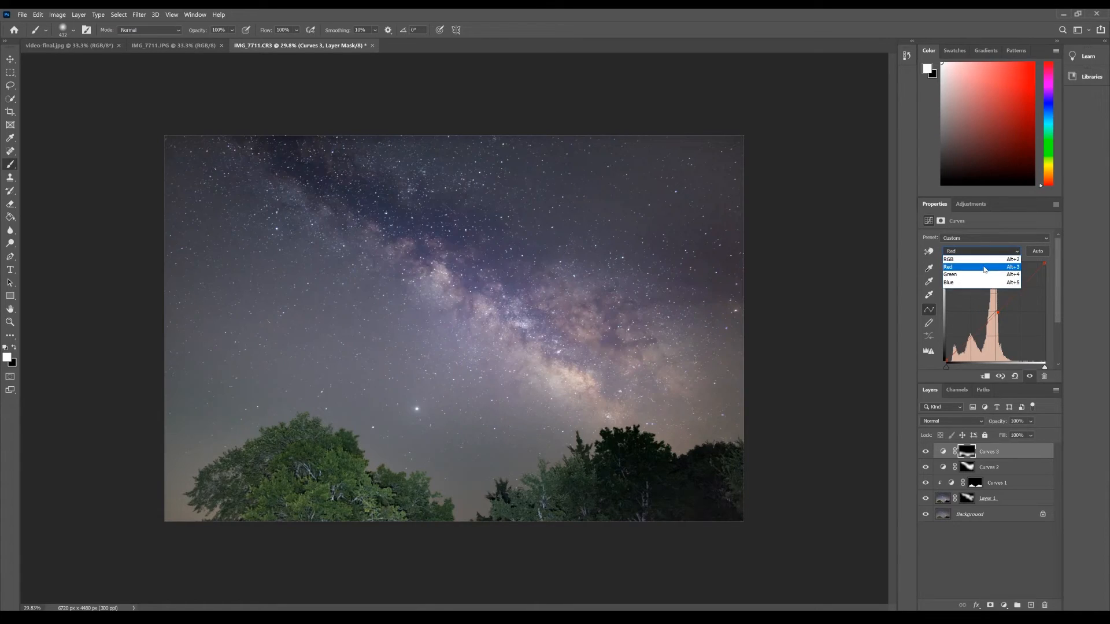
pyautogui.click(982, 275)
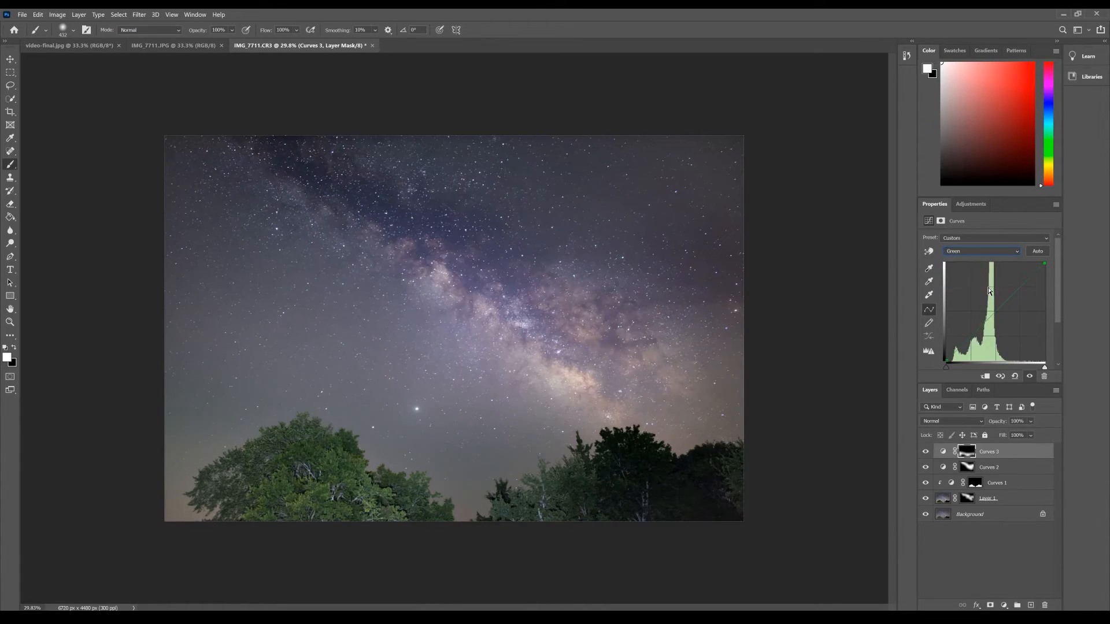
pyautogui.click(992, 317)
# Compare the image with Curves 3 hidden and shown, and with the unedited IMG_7711.JPG
pyautogui.click(1029, 377)
pyautogui.click(1028, 377)
pyautogui.click(1028, 377)
pyautogui.click(1028, 377)
pyautogui.click(200, 47)
pyautogui.click(282, 46)
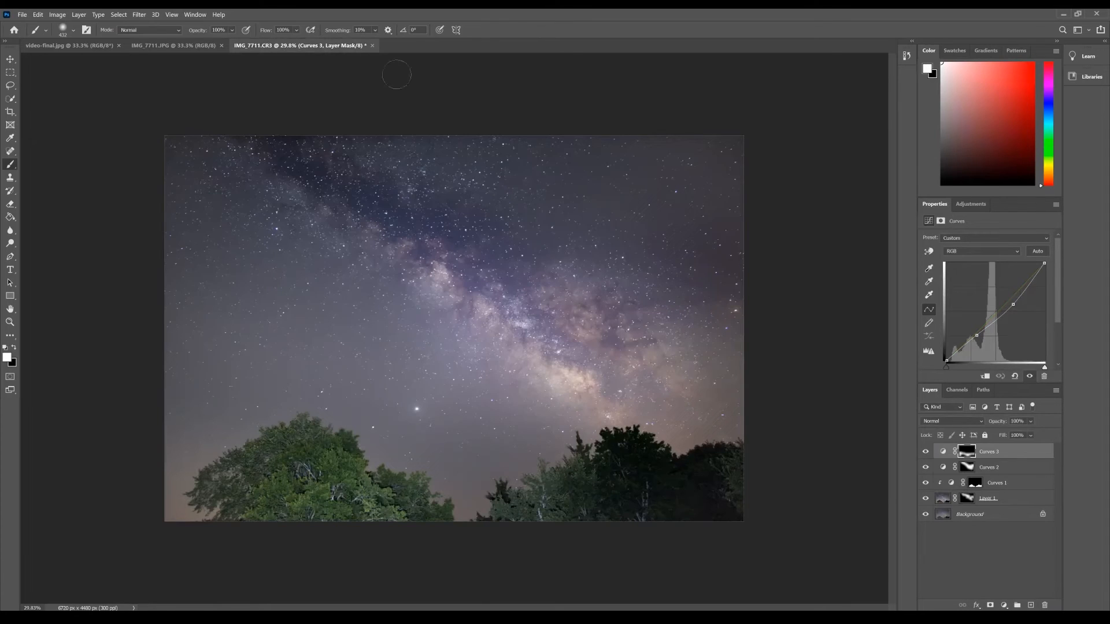
# Switch to the Move tool, show the available adjustments, and compare the edited IMG_7711.CR3 with IMG_7711.JPG and video-final.jpg
pyautogui.click(10, 59)
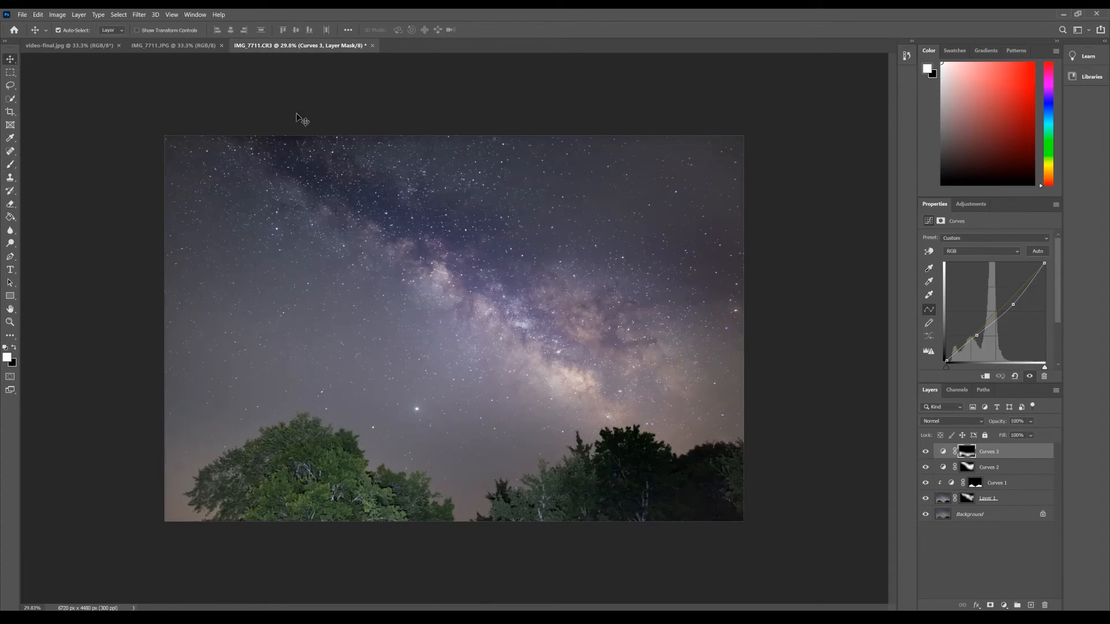
pyautogui.click(971, 204)
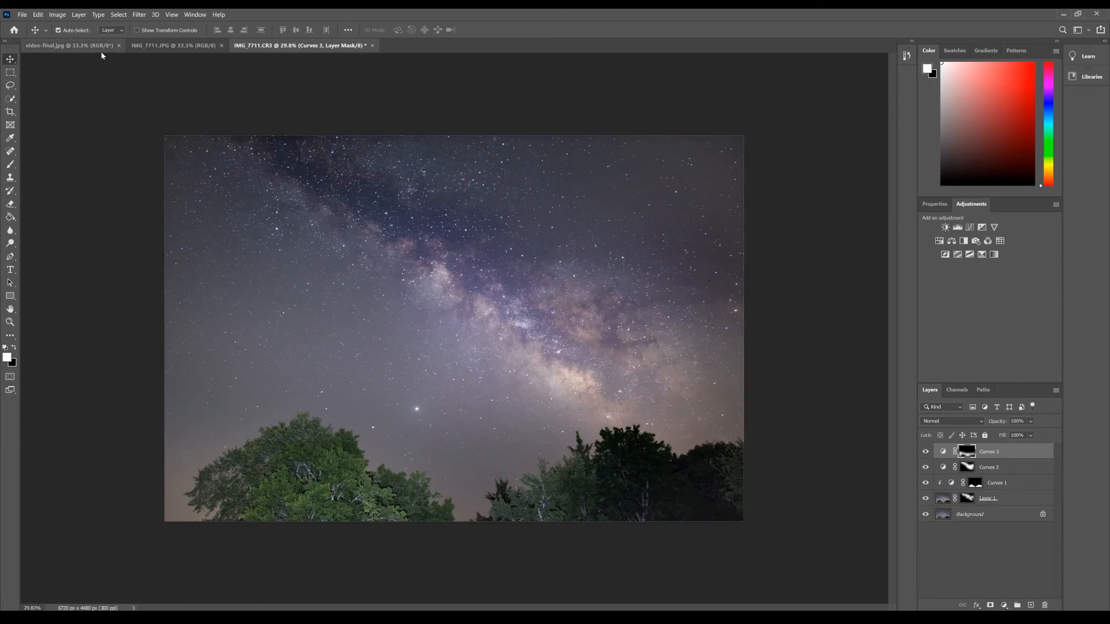
pyautogui.click(168, 45)
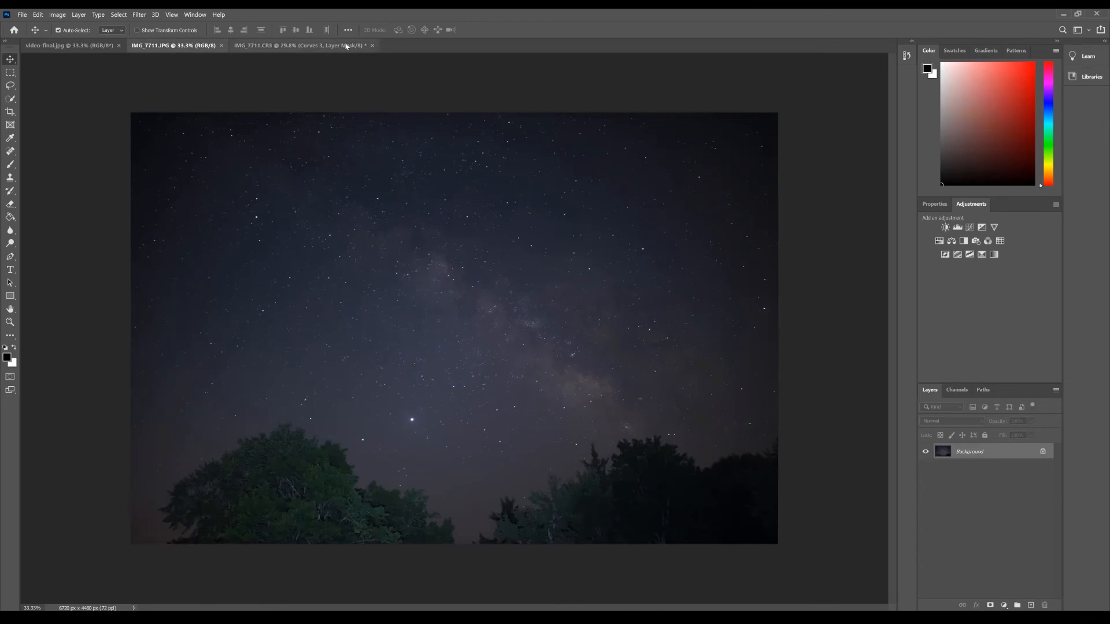
pyautogui.click(341, 46)
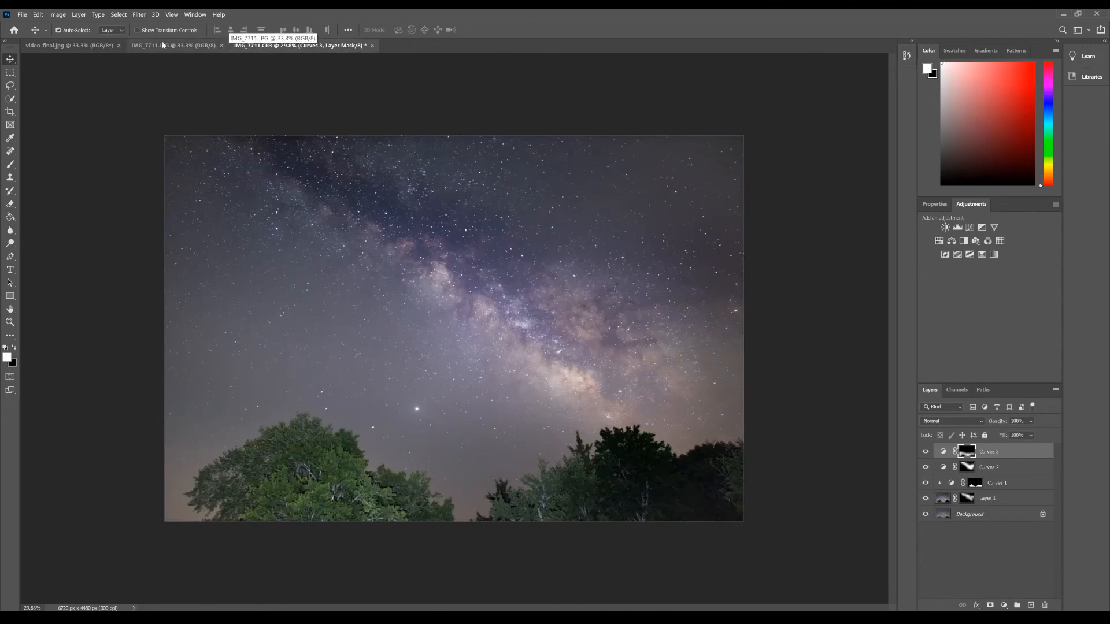
pyautogui.click(70, 46)
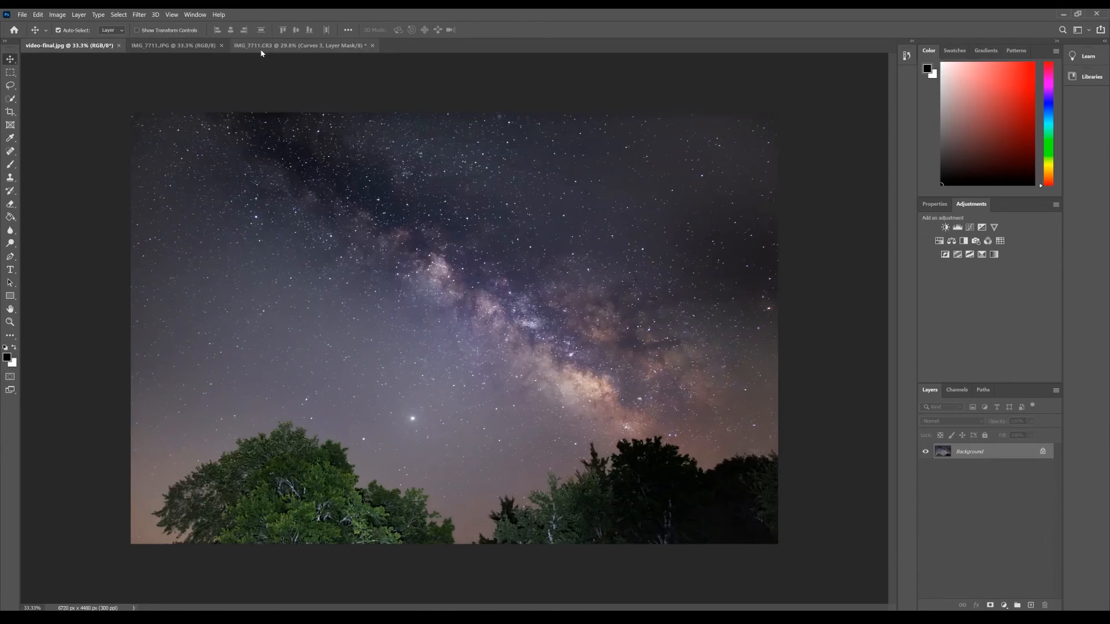
pyautogui.click(275, 48)
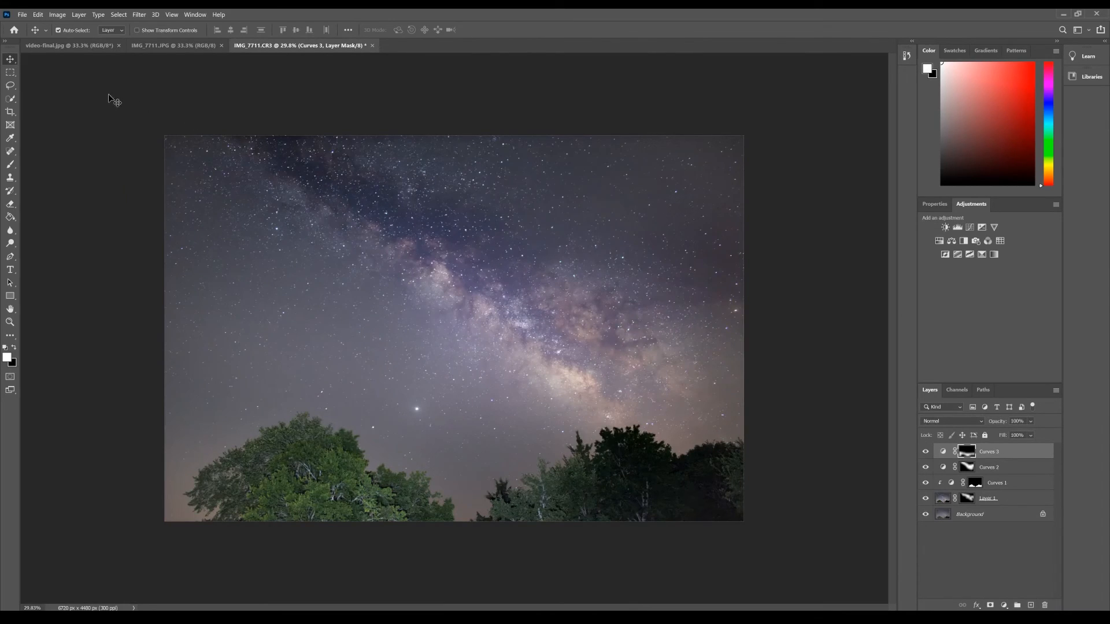
pyautogui.click(76, 47)
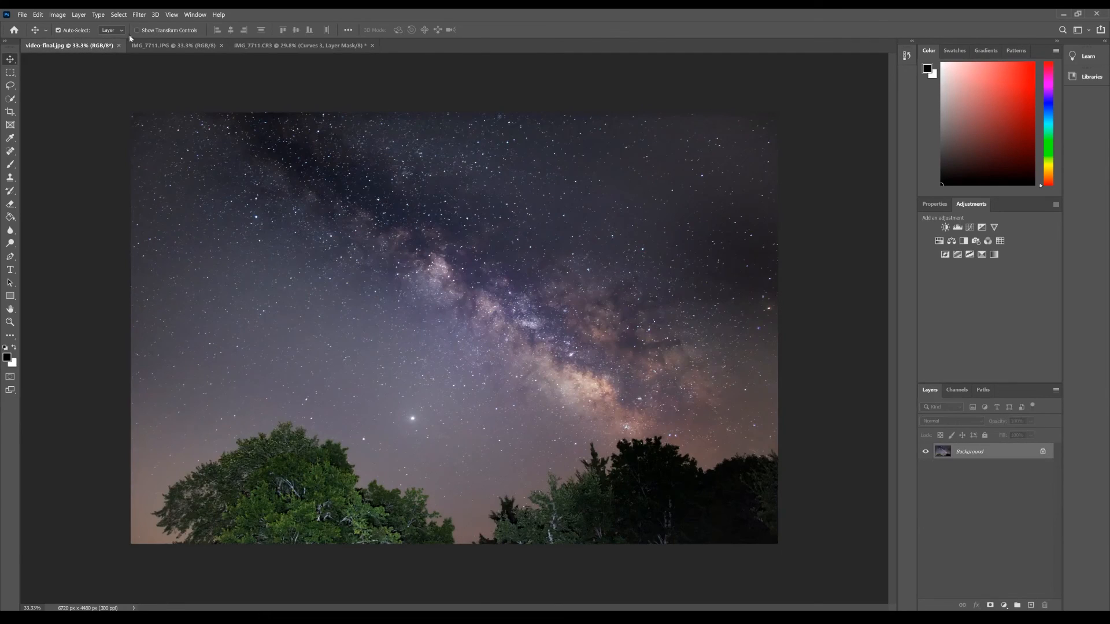
pyautogui.click(315, 47)
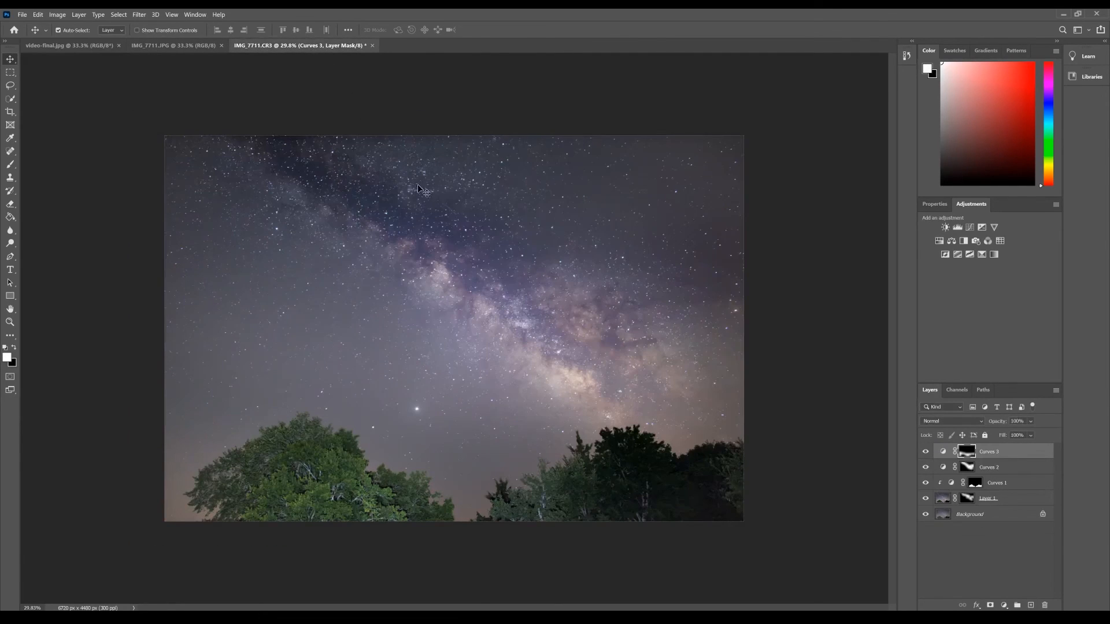